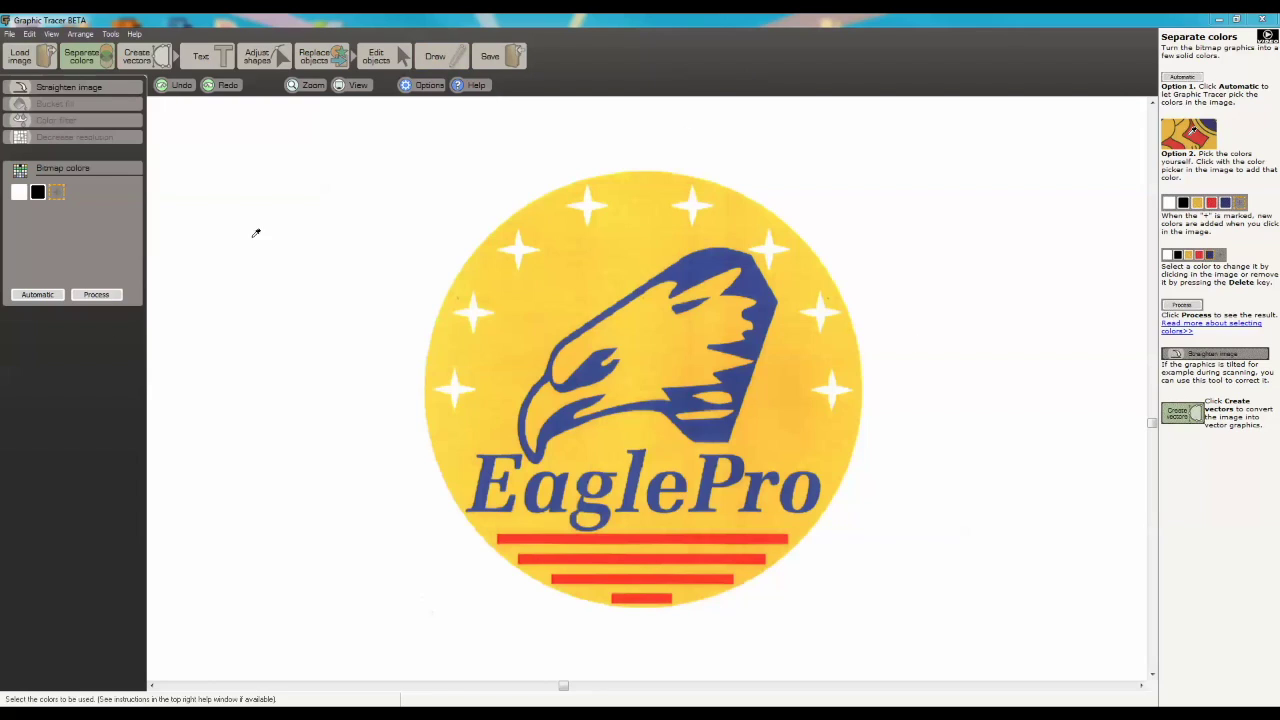
Have Graphic Tracer automatically pick white, yellow, red and blue as the logo's bitmap colours
left_click(38, 295)
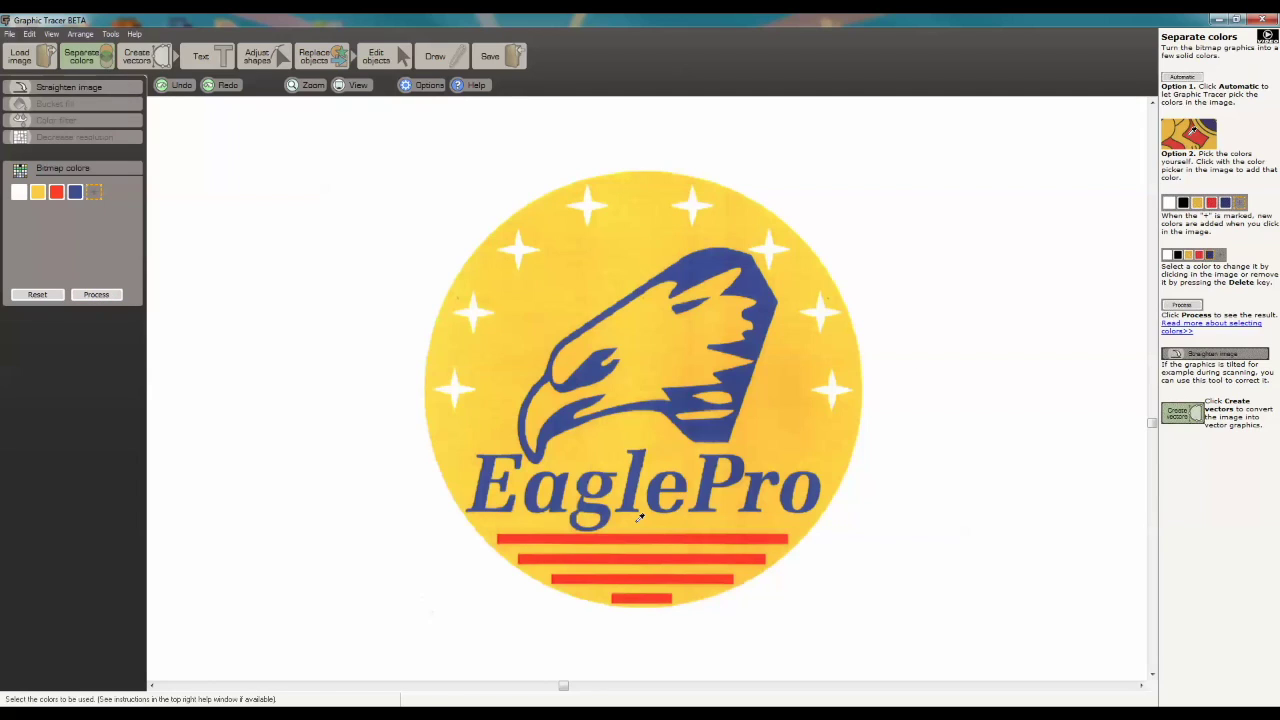
Trace the four-colour logo into vector shapes and zoom in on the left star
left_click(138, 60)
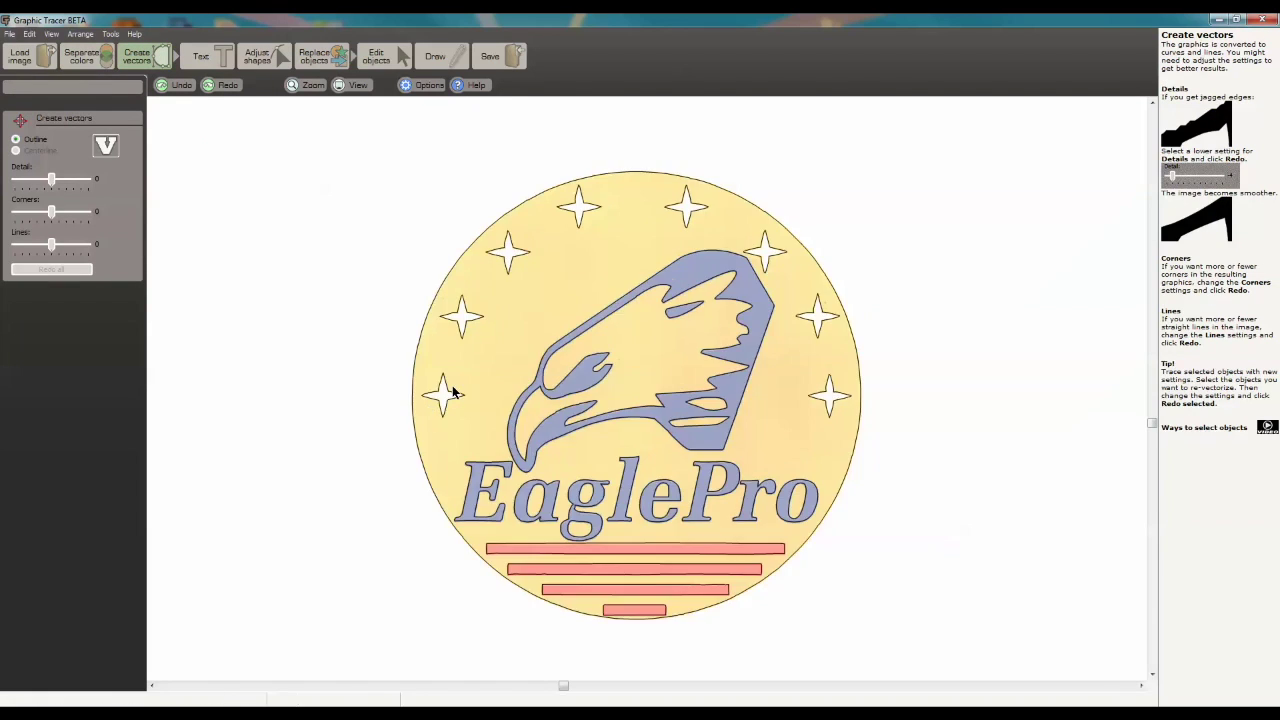
scroll(640, 394, "up", 5)
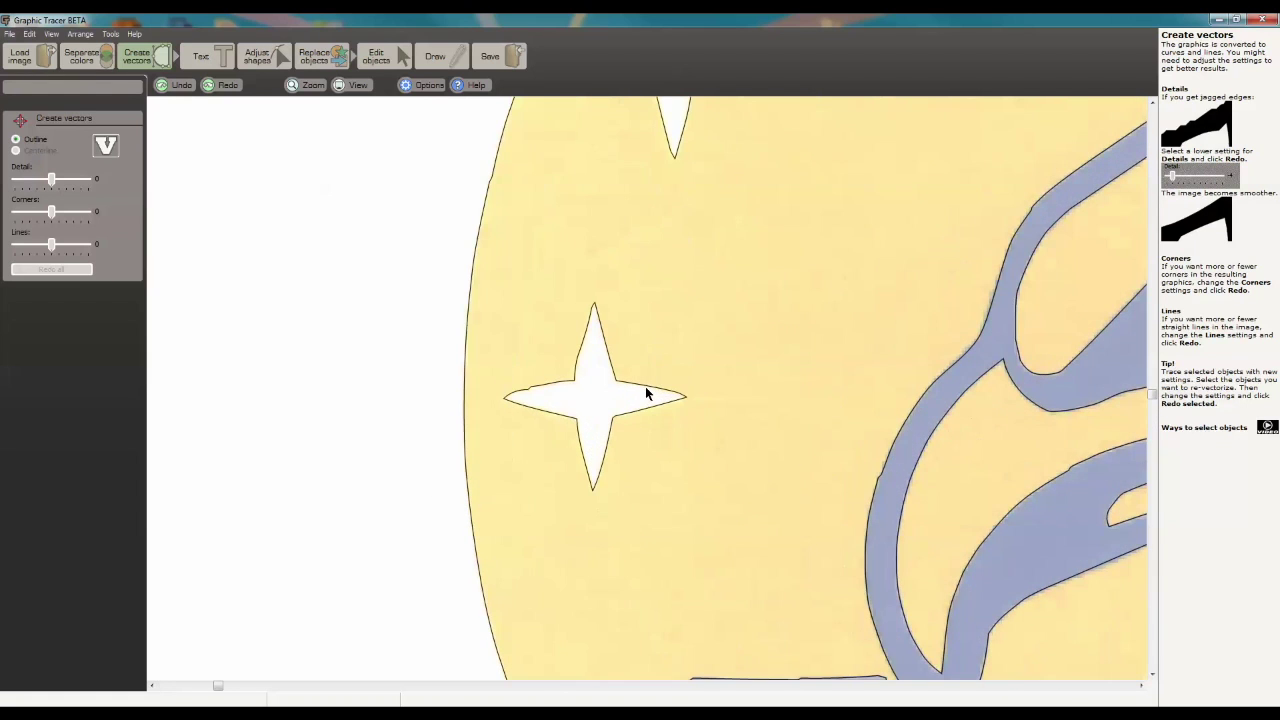
scroll(646, 391, "up", 1)
scroll(646, 393, "down", 3)
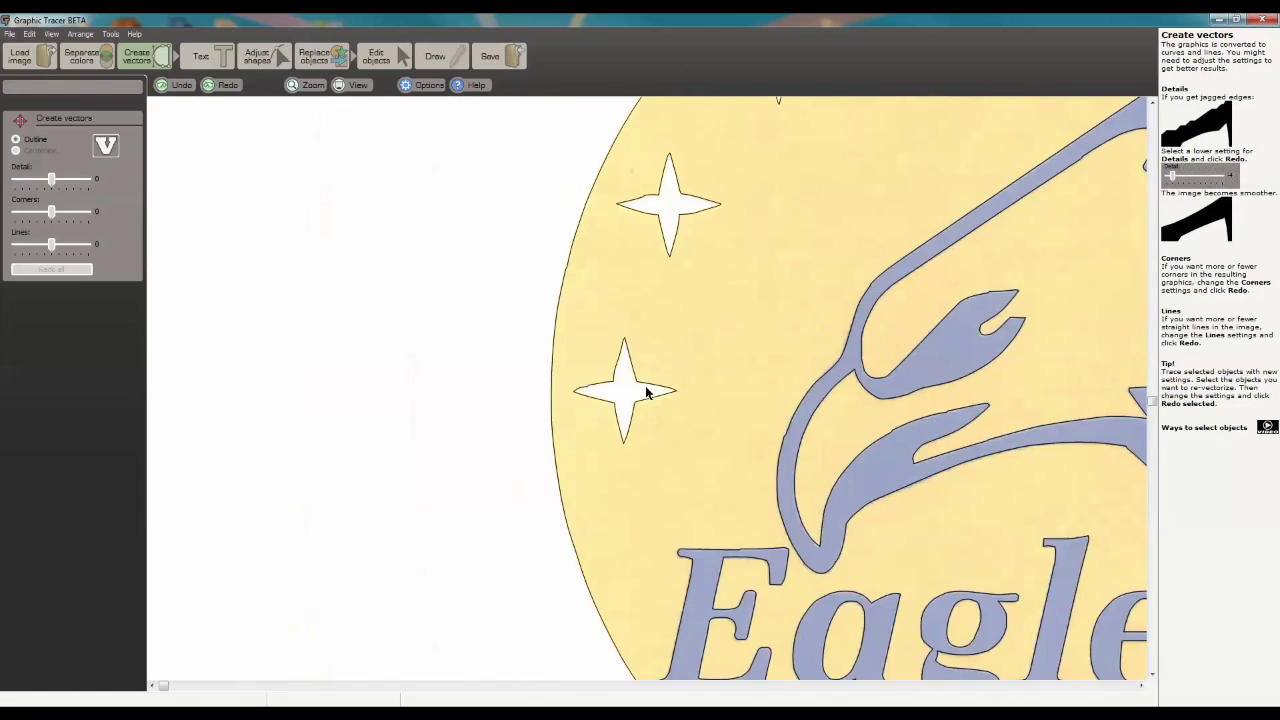
scroll(646, 391, "down", 3)
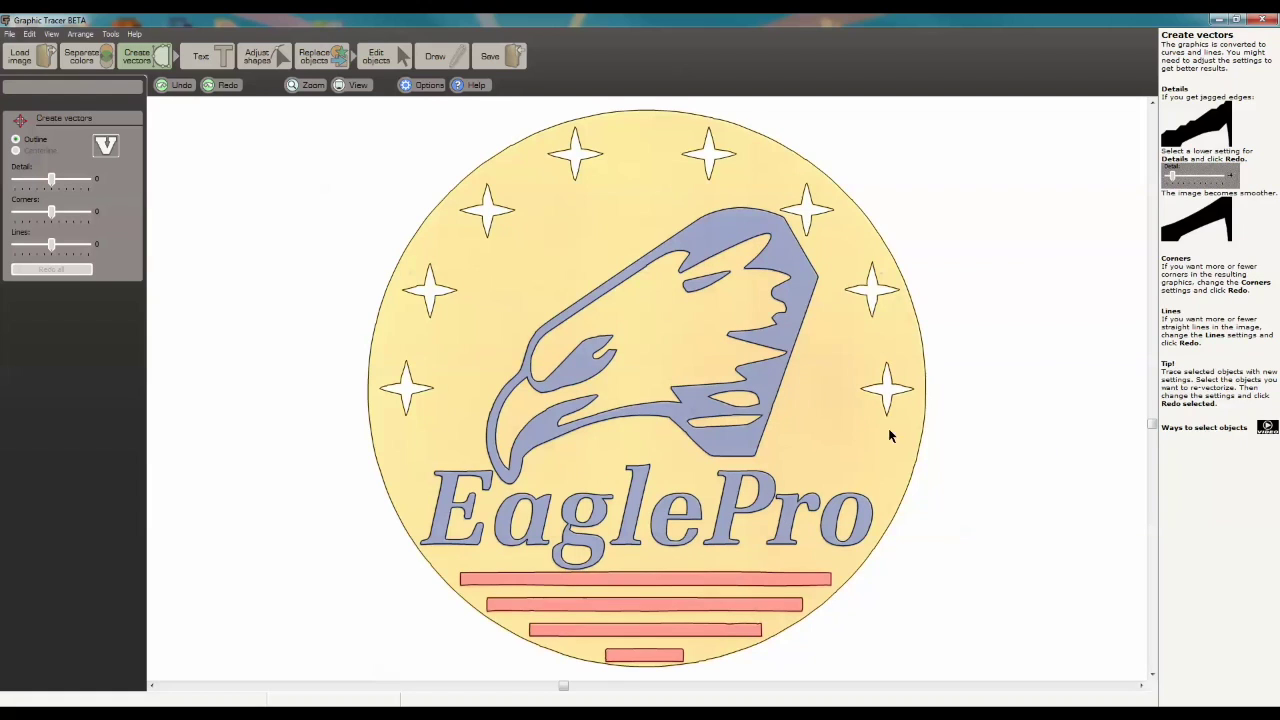
scroll(646, 391, "up", 4)
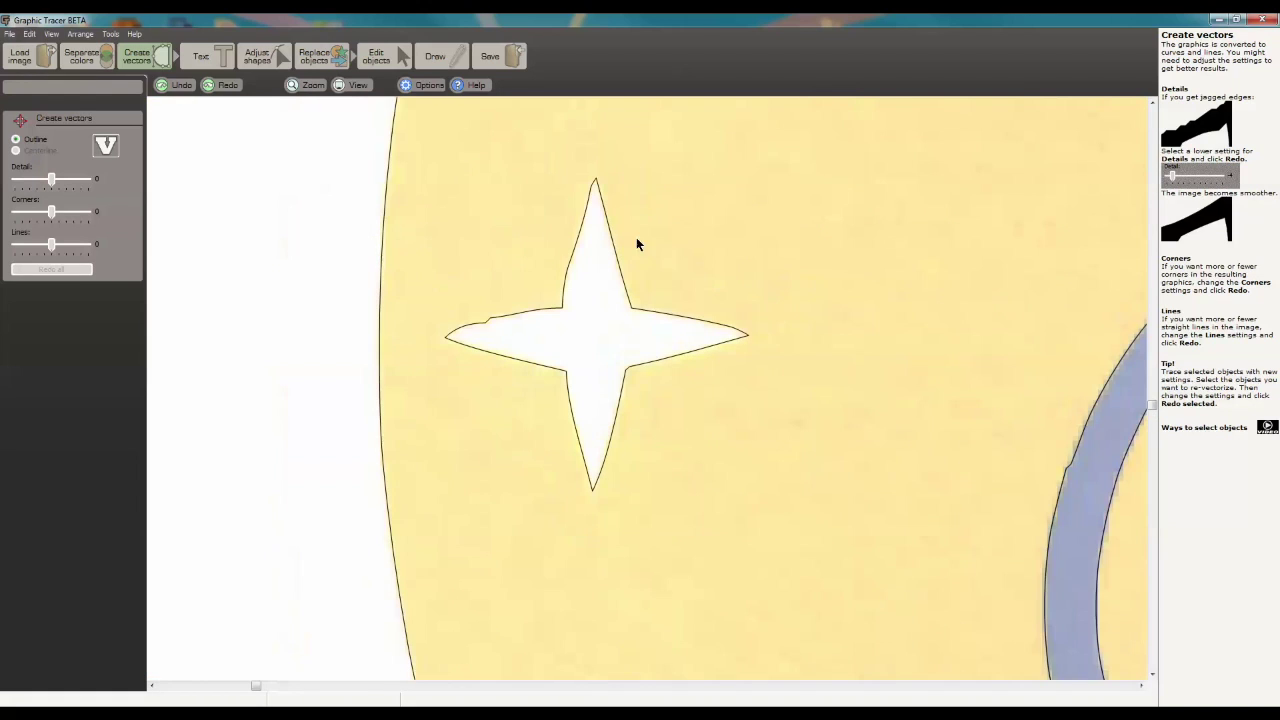
Show the left star's nodes and select the top, upper-right inner and right-arm tip nodes
left_click(262, 57)
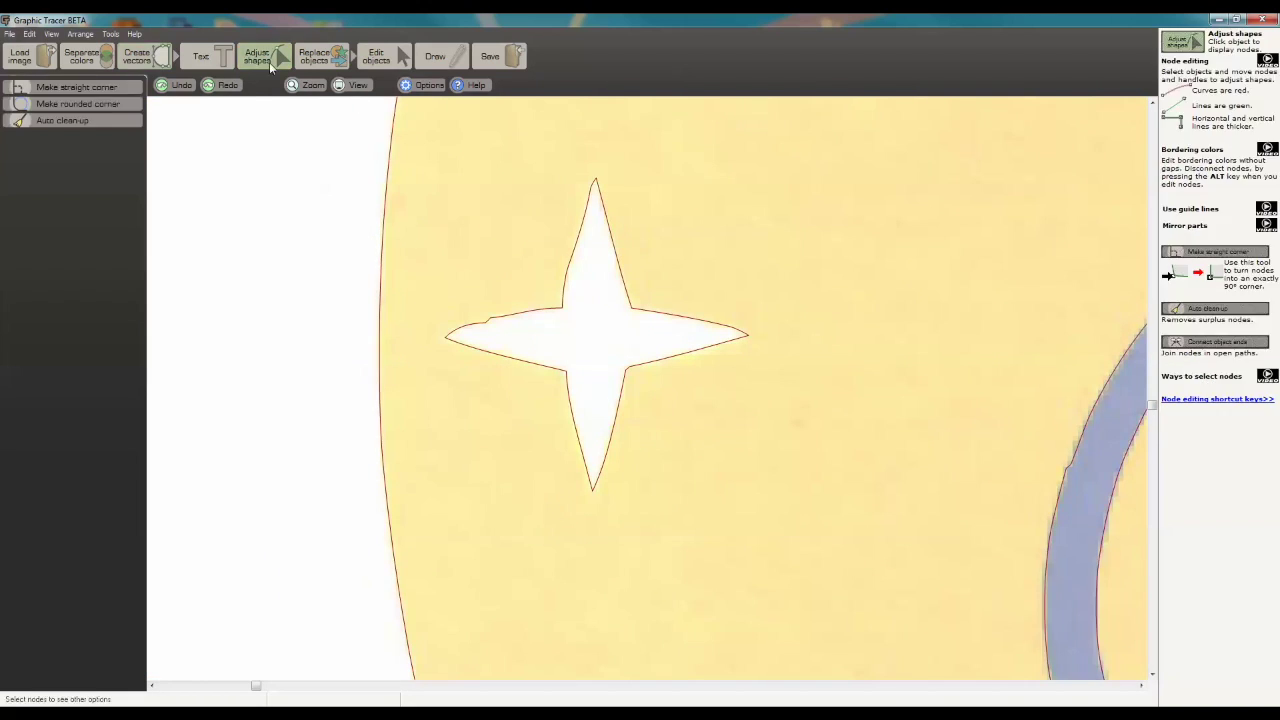
left_click(627, 287)
left_click(595, 180)
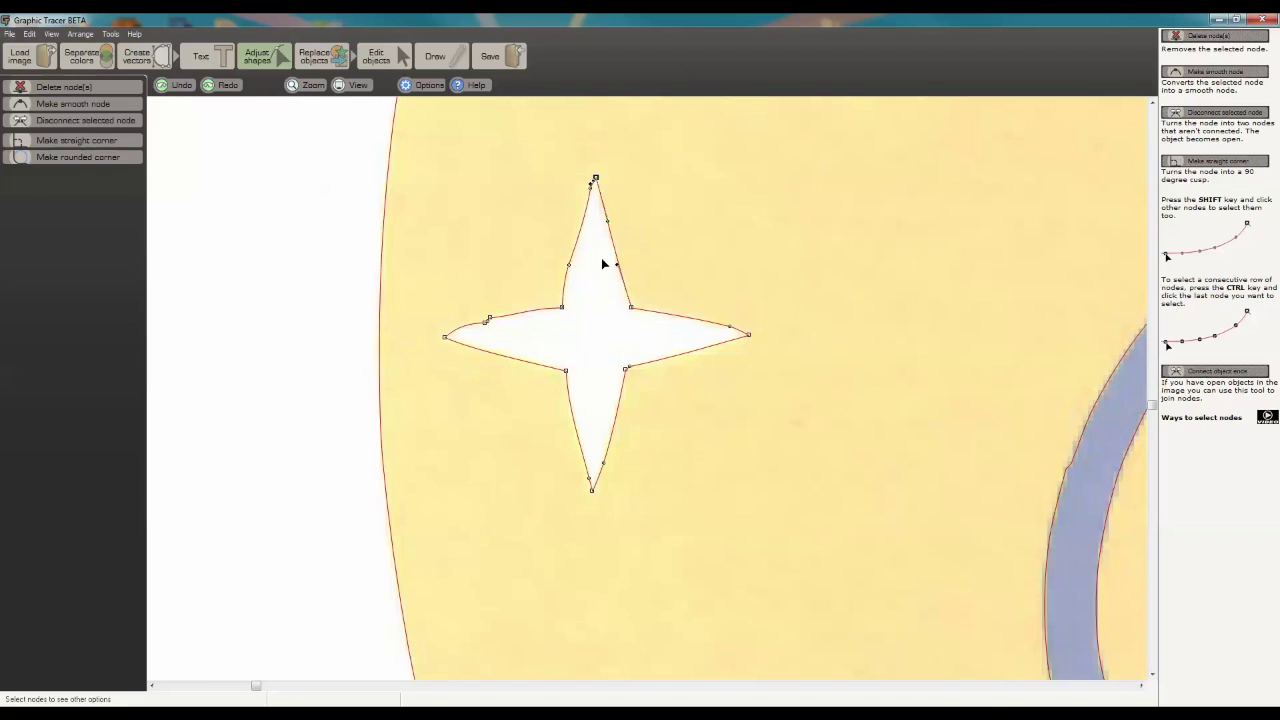
left_click(631, 308, "shift")
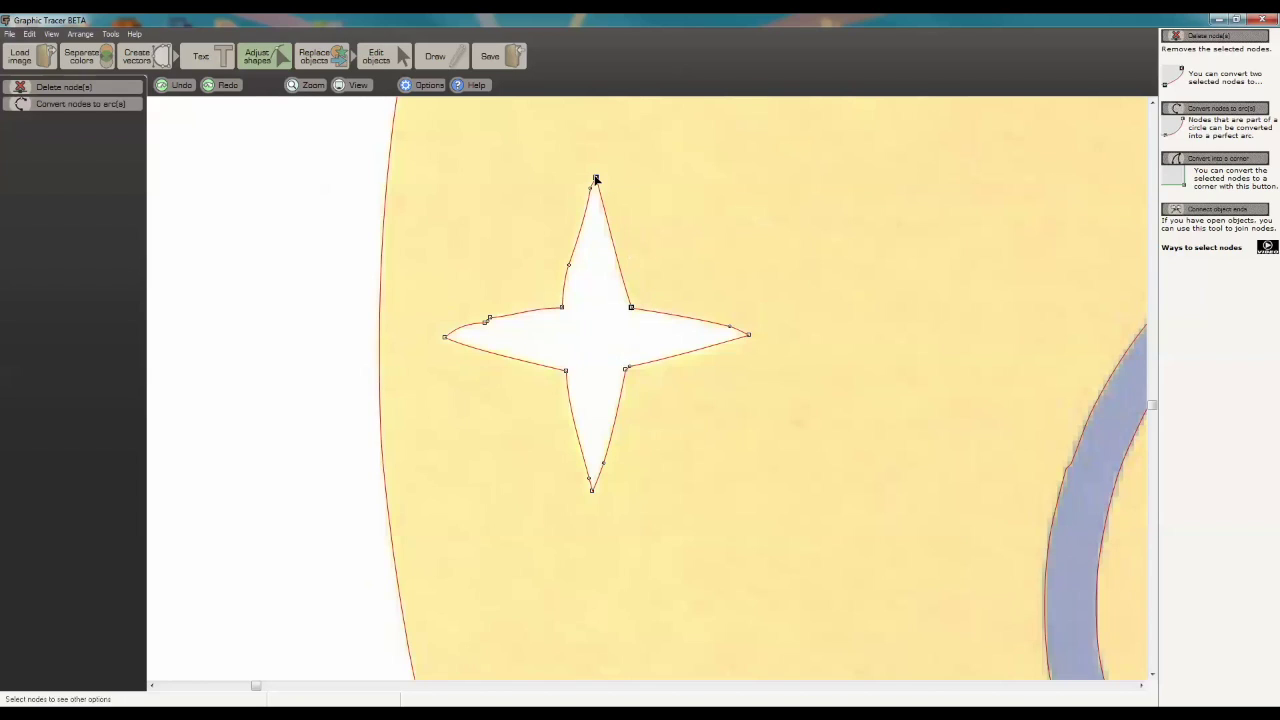
left_click(672, 328)
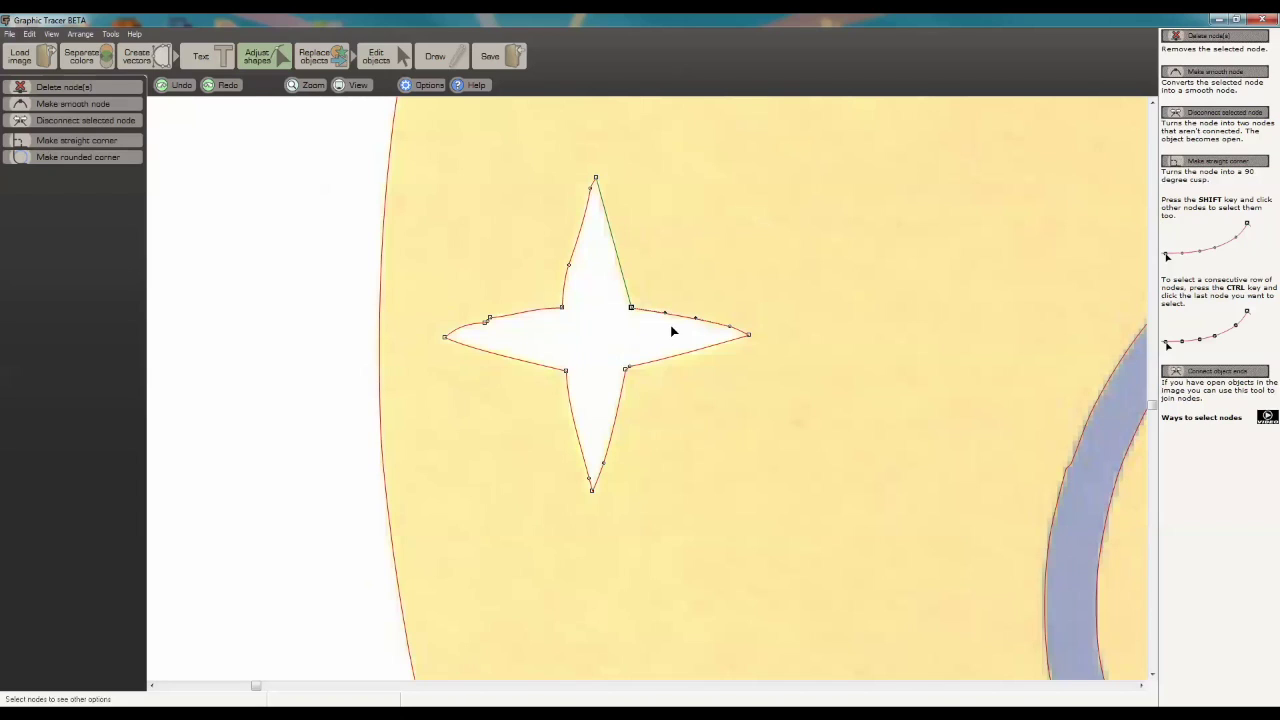
left_click(747, 334)
Select the top and right-arm nodes and apply Mirror symmetrical to the star
left_click(596, 179, "ctrl")
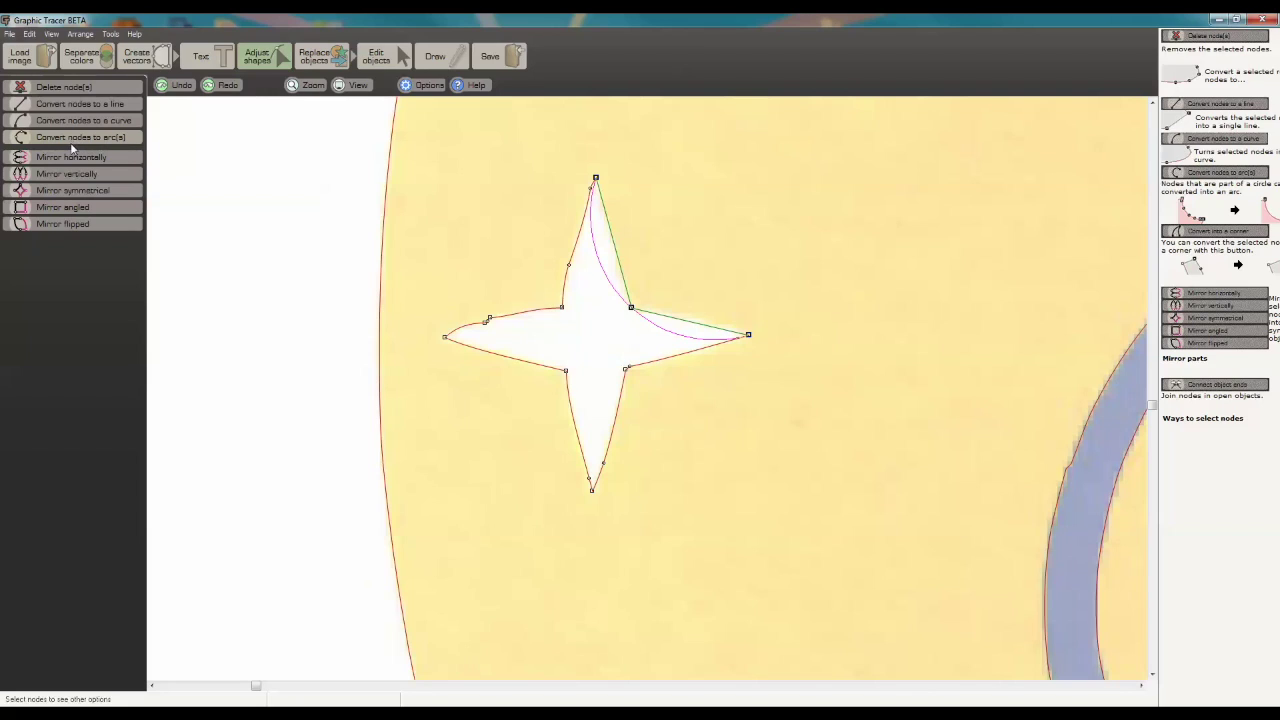
left_click(98, 190)
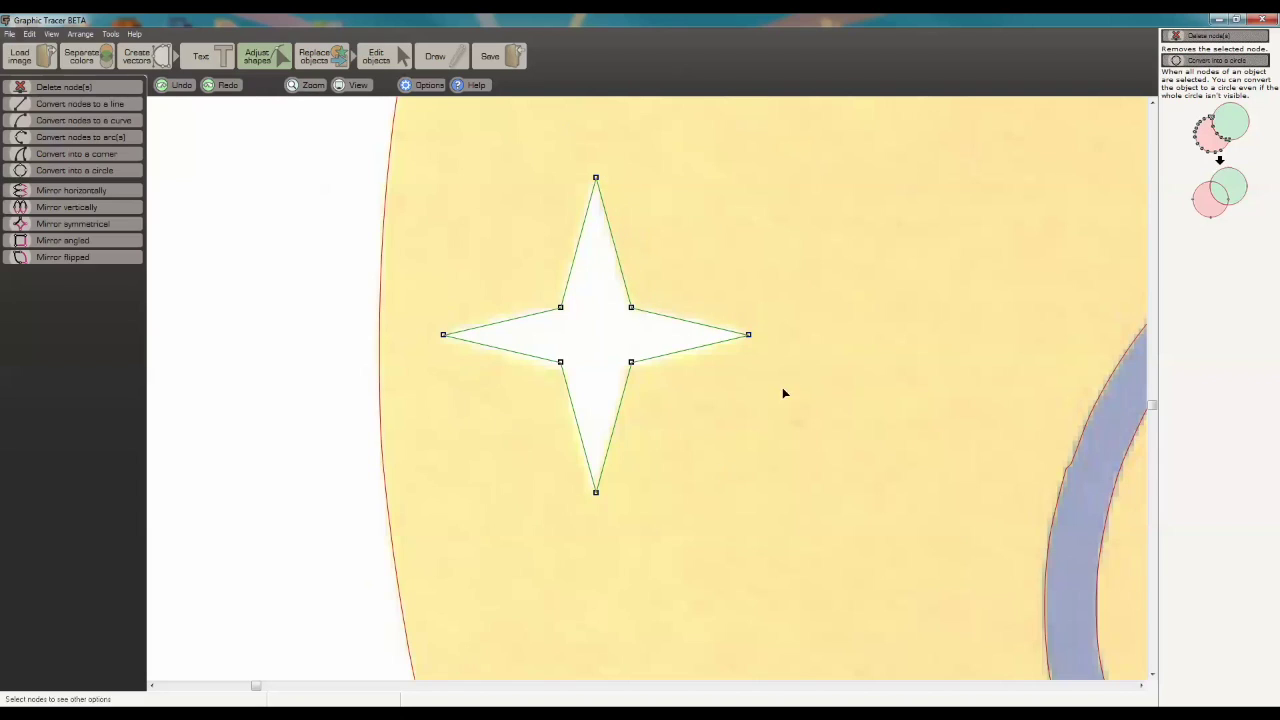
Choose Copy shape to object under Replace objects, then zoom out to the full logo
left_click(315, 60)
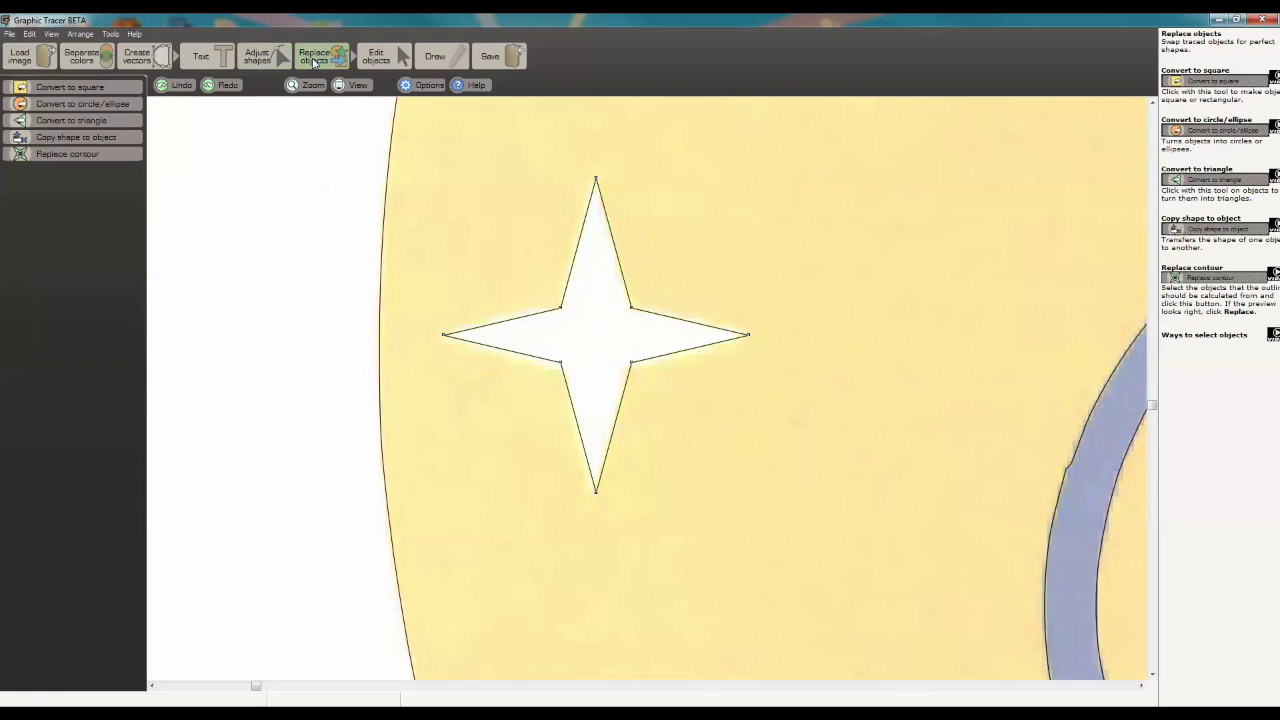
left_click(87, 136)
scroll(731, 386, "down", 5)
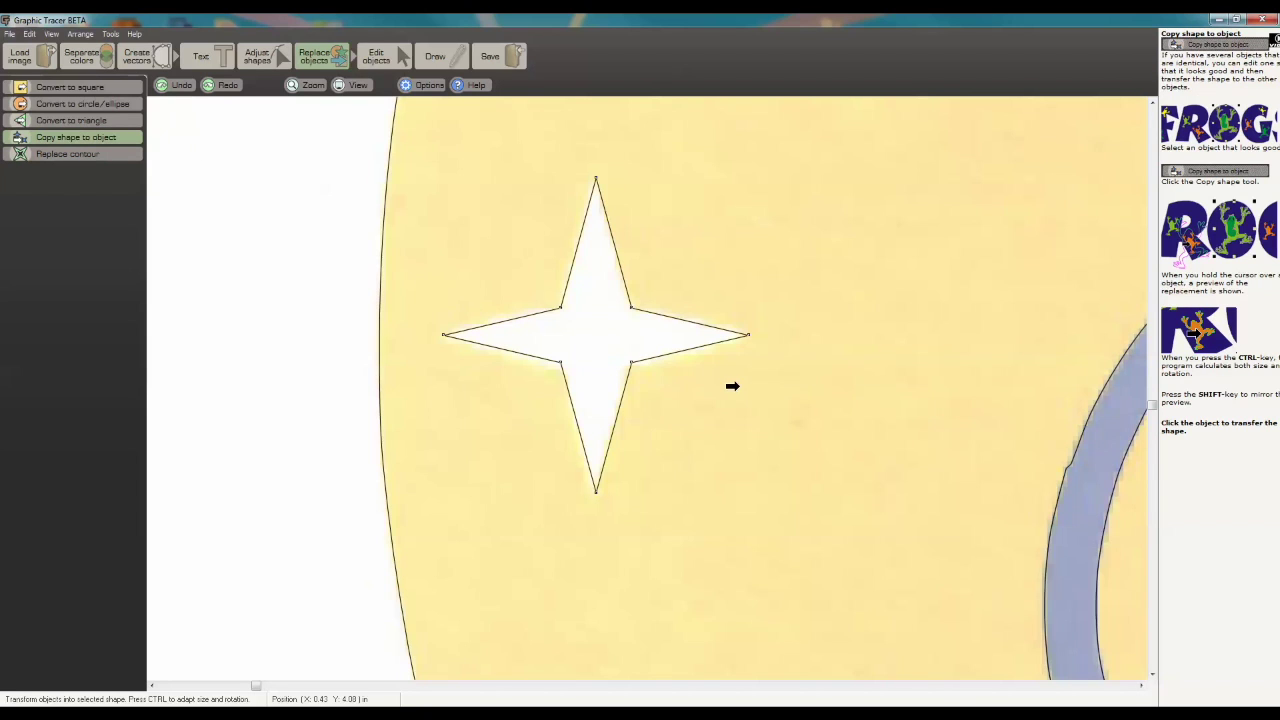
scroll(640, 389, "right", 3)
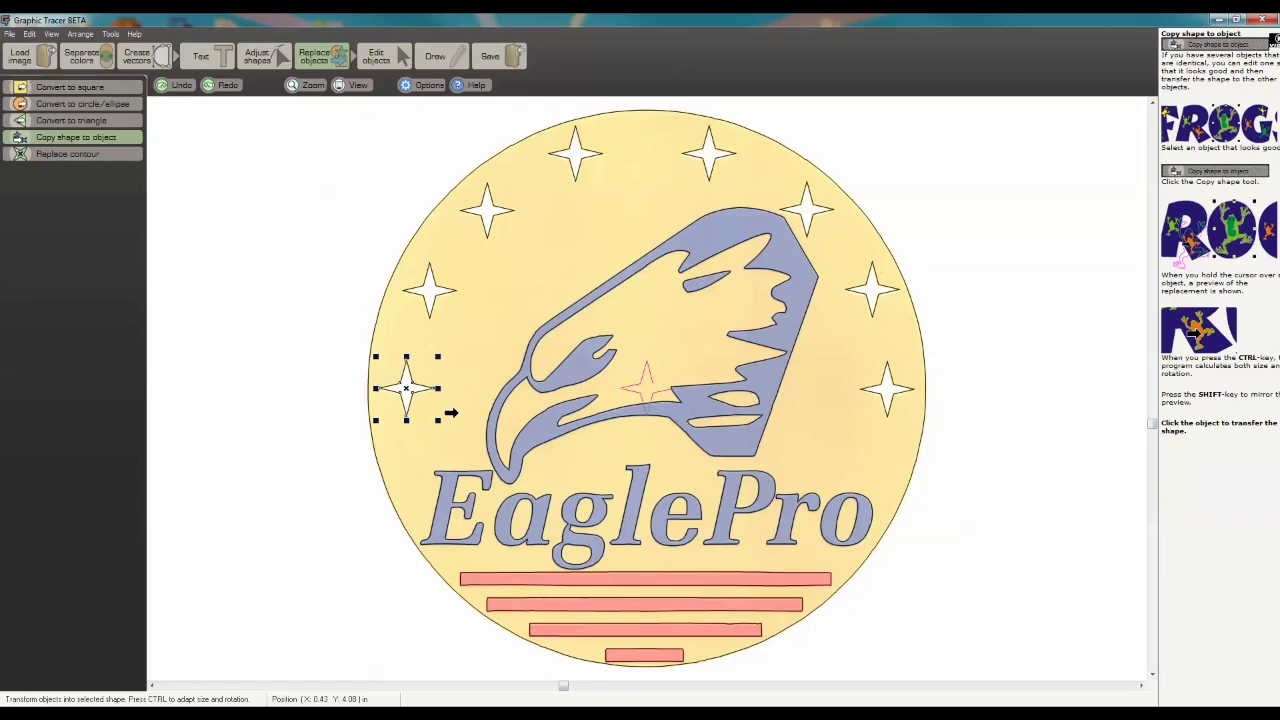
Convert the four red bars into clean rectangles
left_click(74, 90)
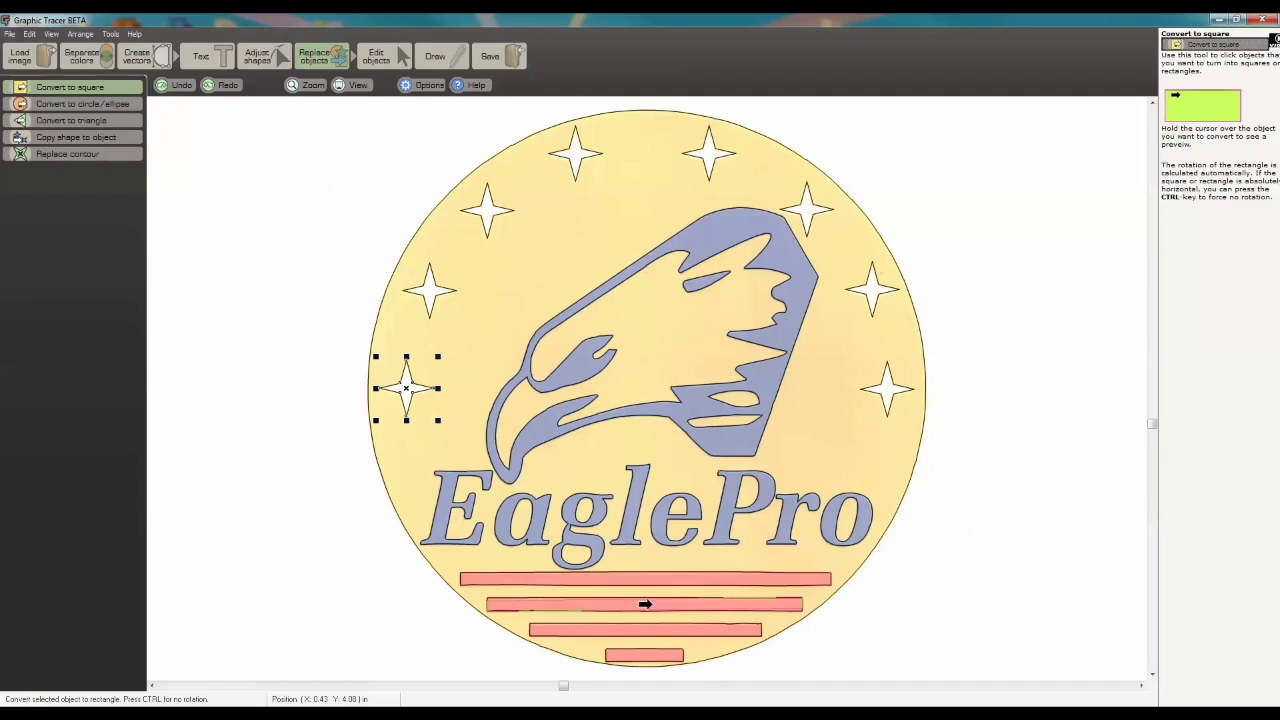
scroll(639, 388, "up", 5)
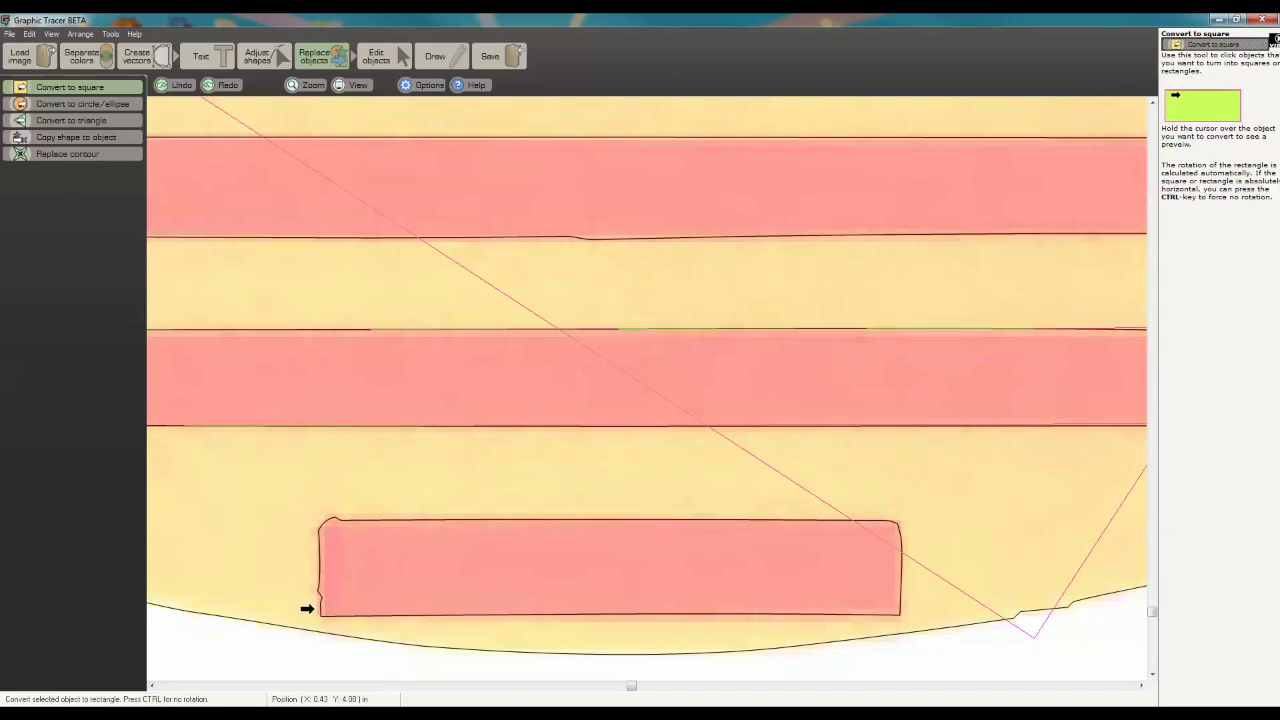
scroll(640, 386, "down", 4)
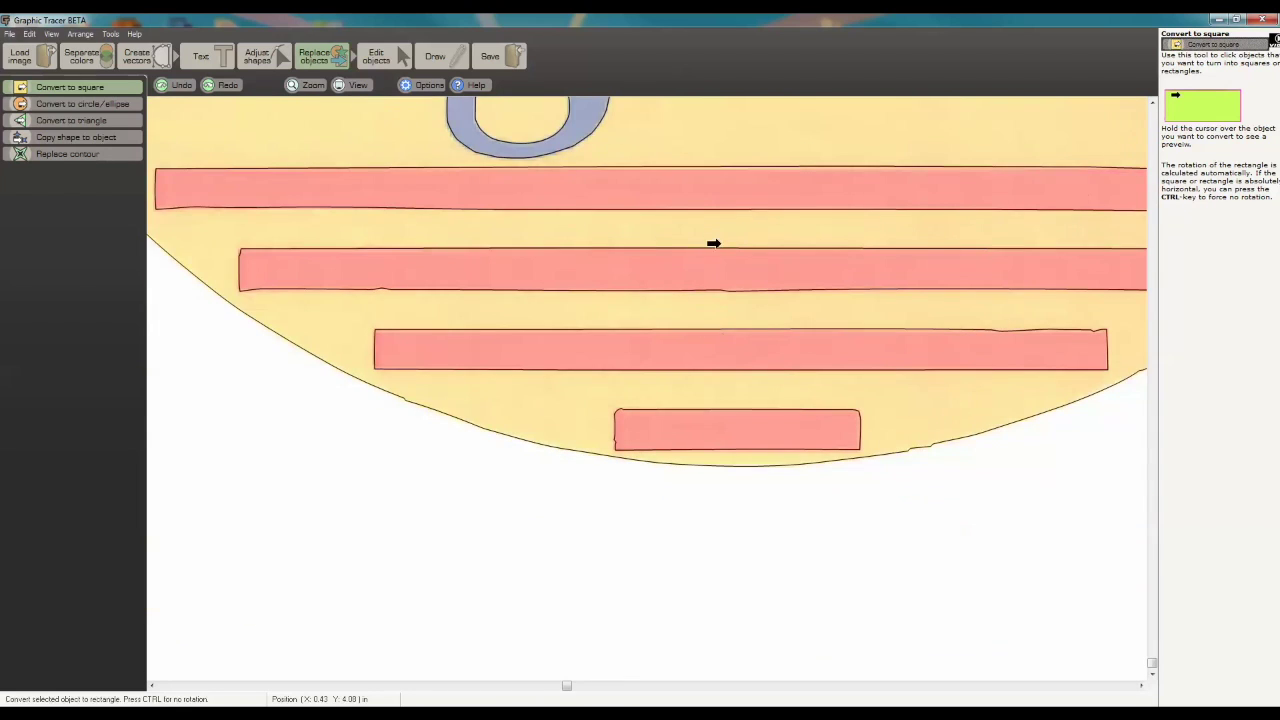
scroll(711, 243, "down", 2)
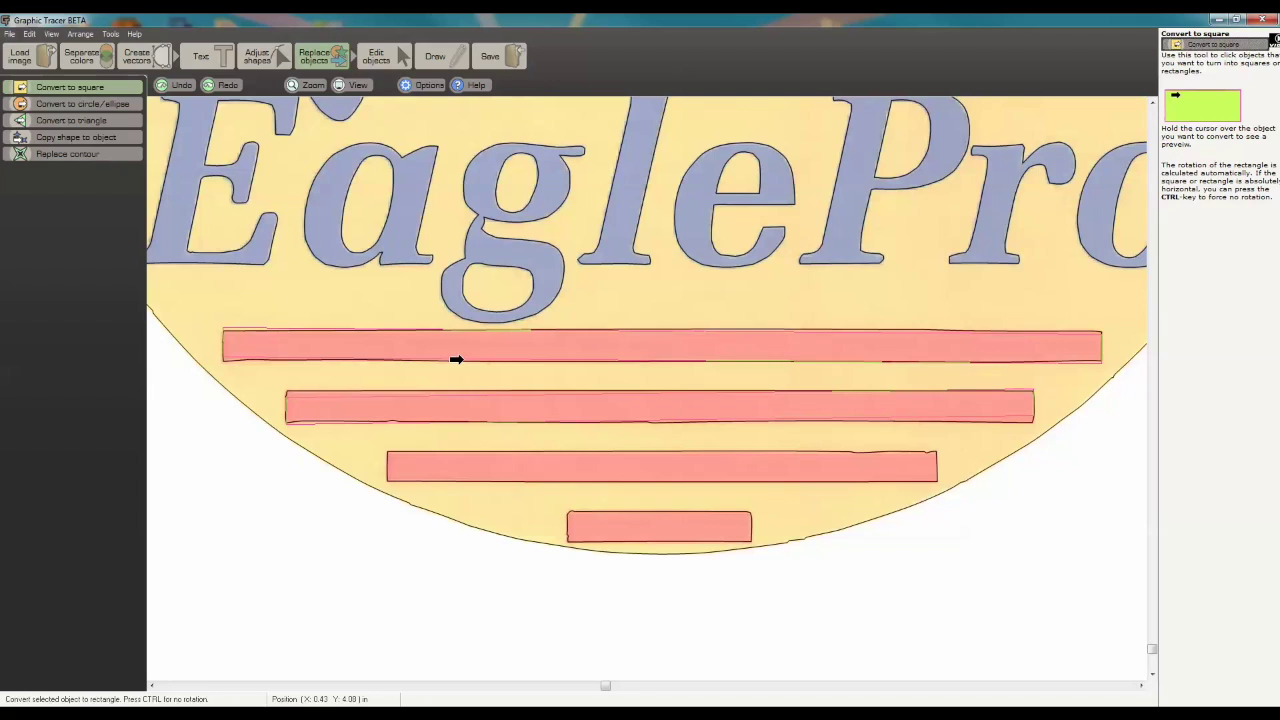
left_click(456, 359)
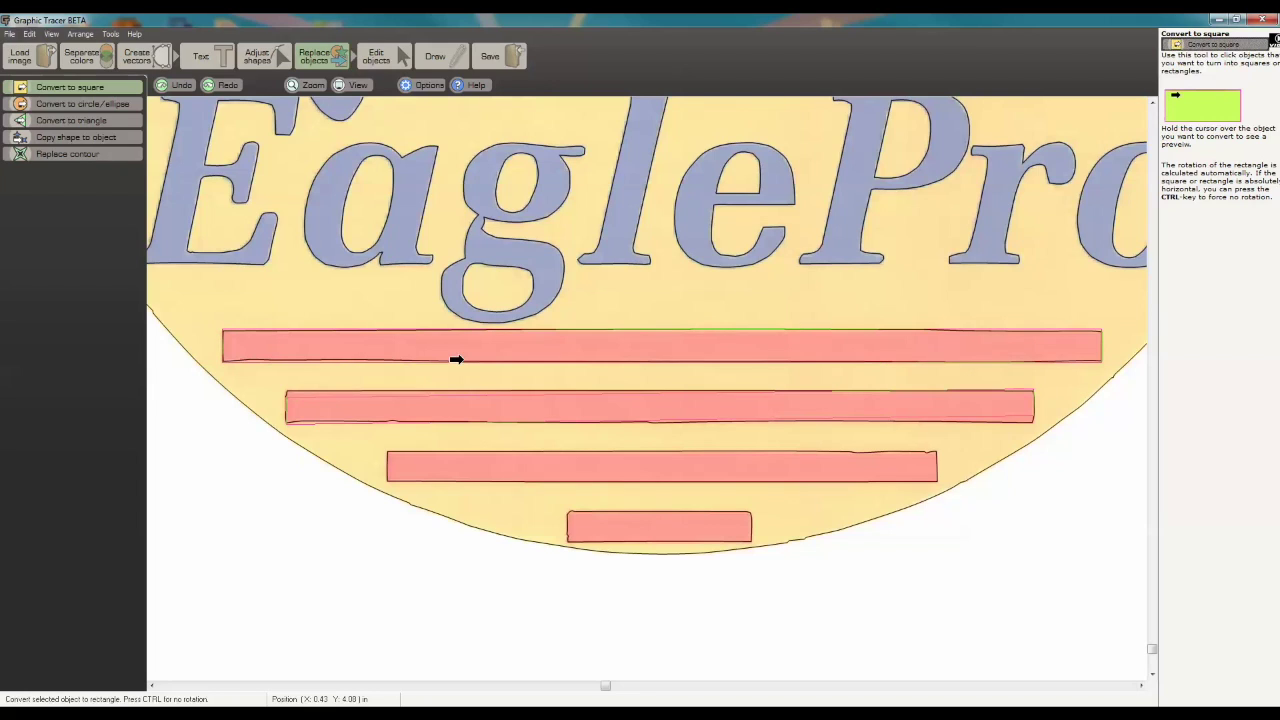
left_click(476, 398)
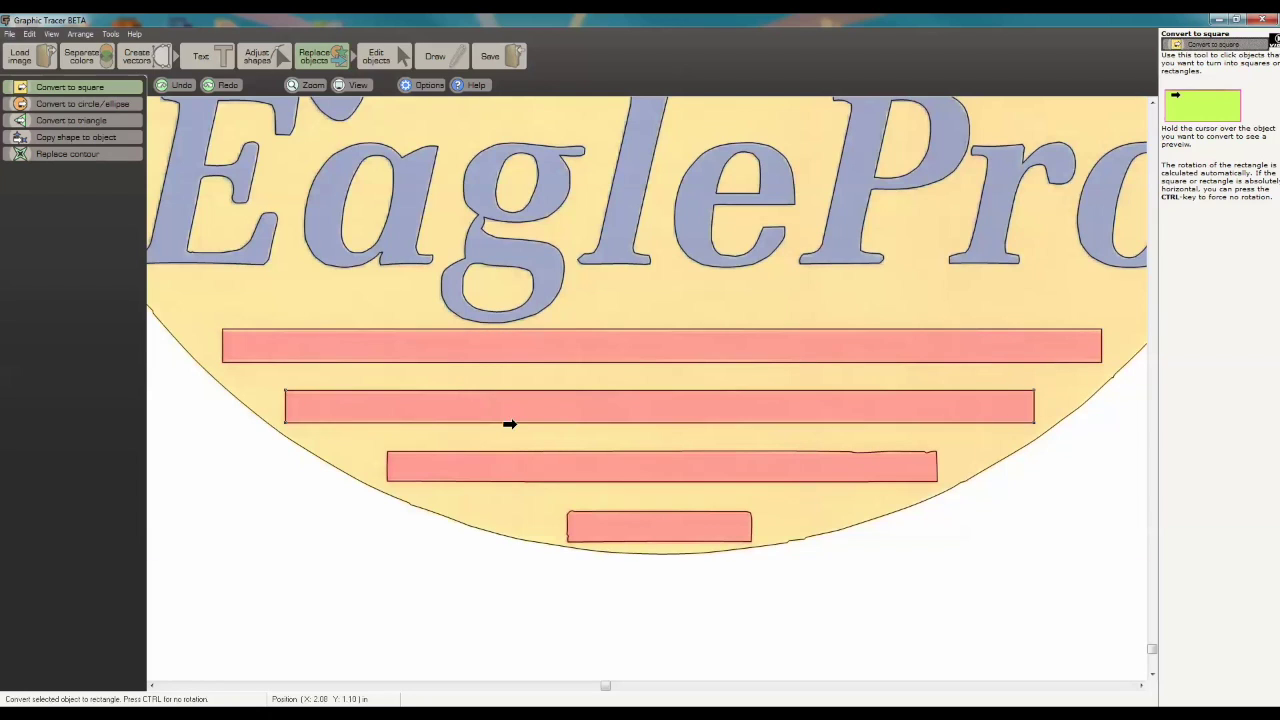
left_click(530, 451)
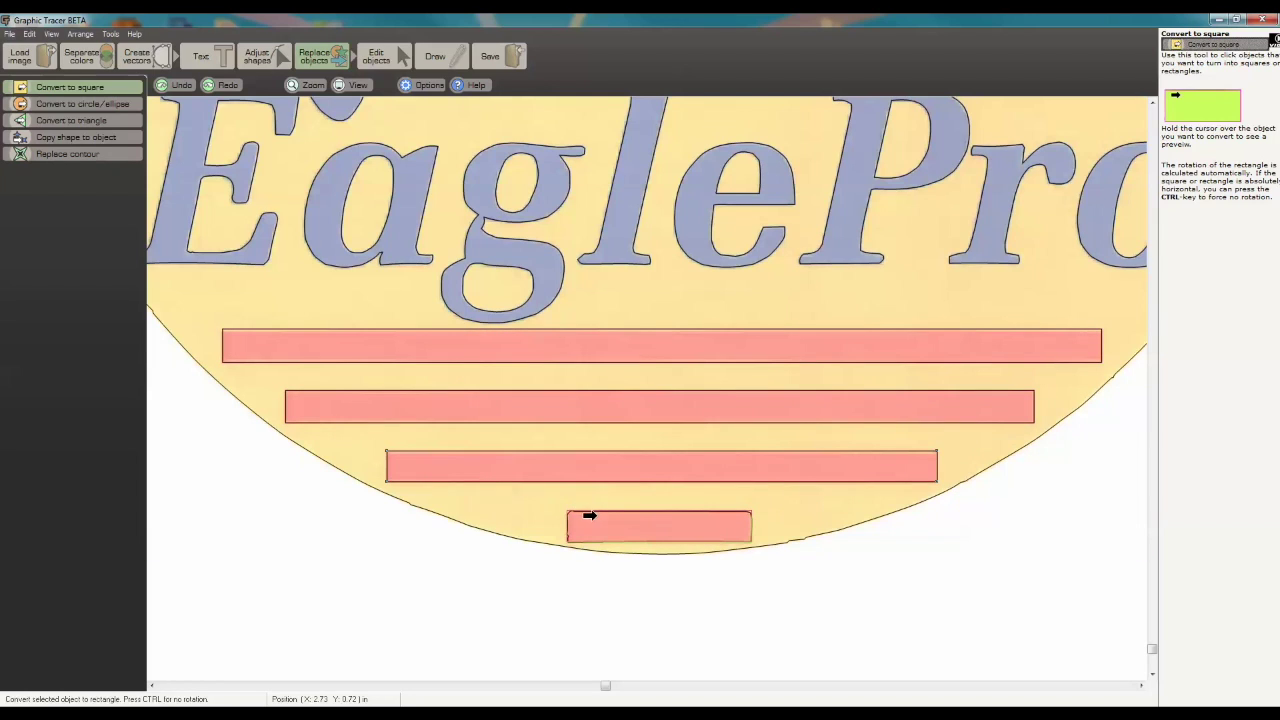
left_click(655, 534)
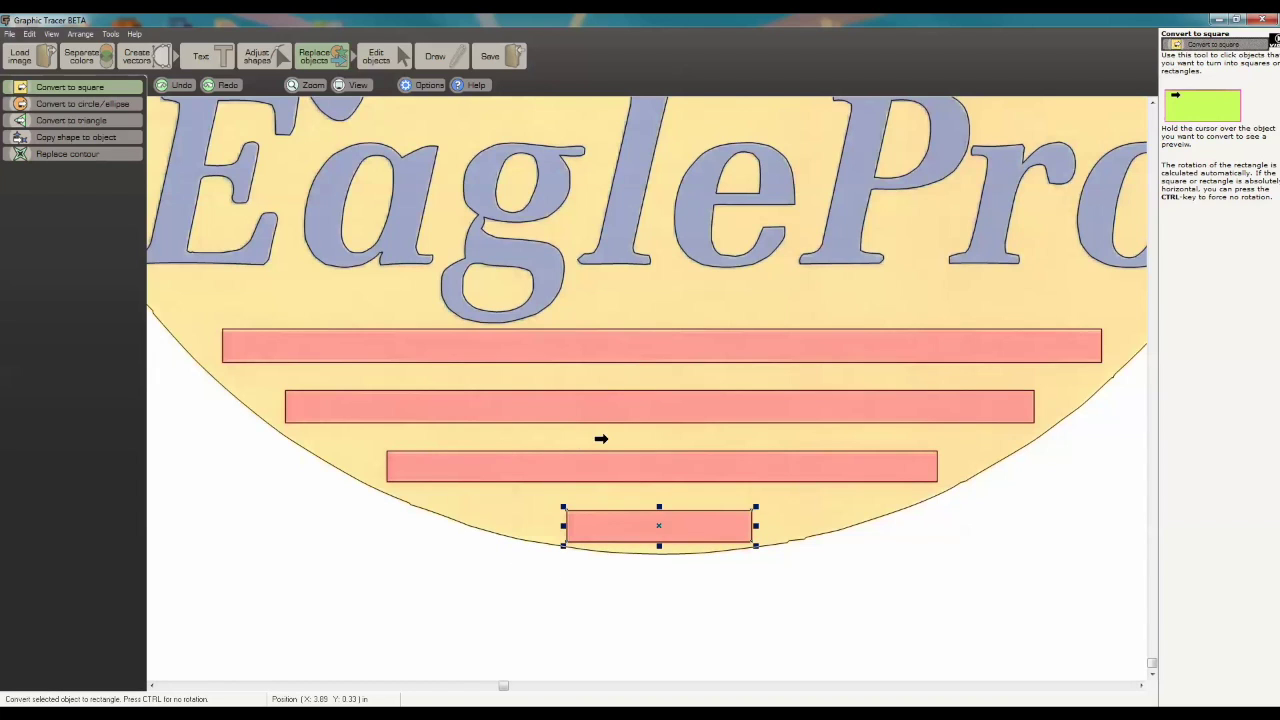
scroll(600, 437, "down", 1)
scroll(637, 386, "up", 3)
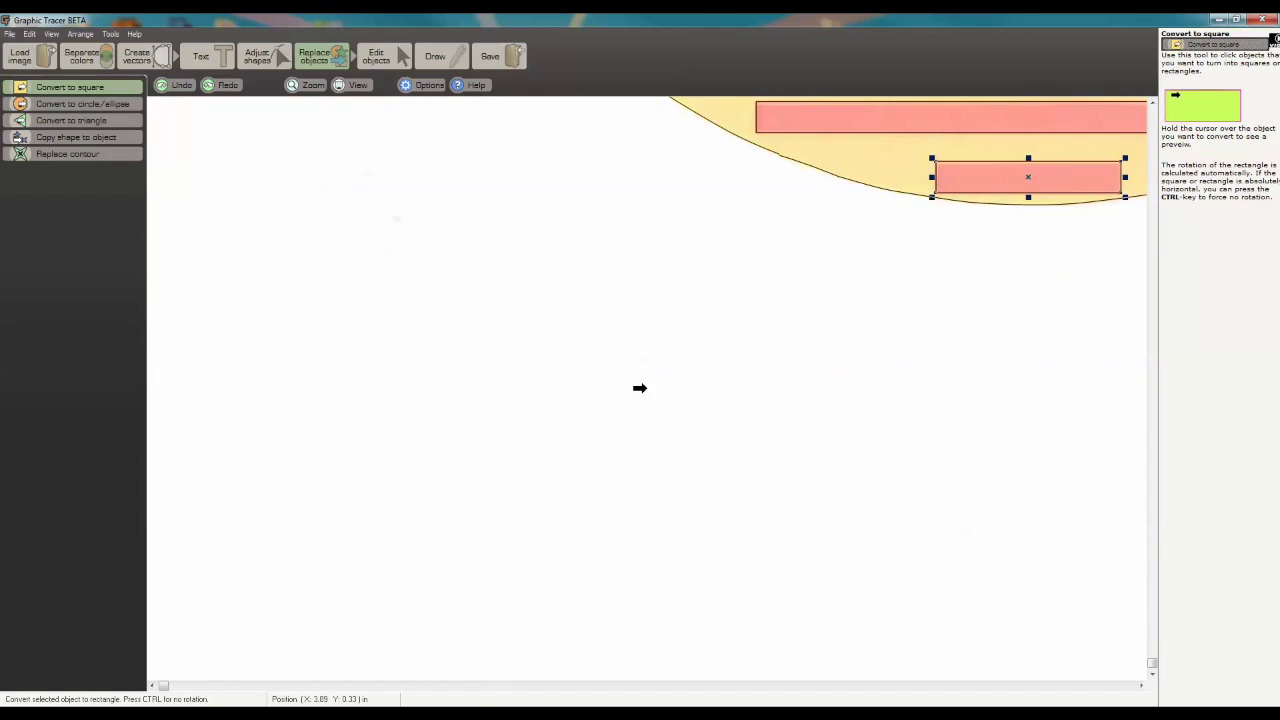
scroll(640, 388, "down", 3)
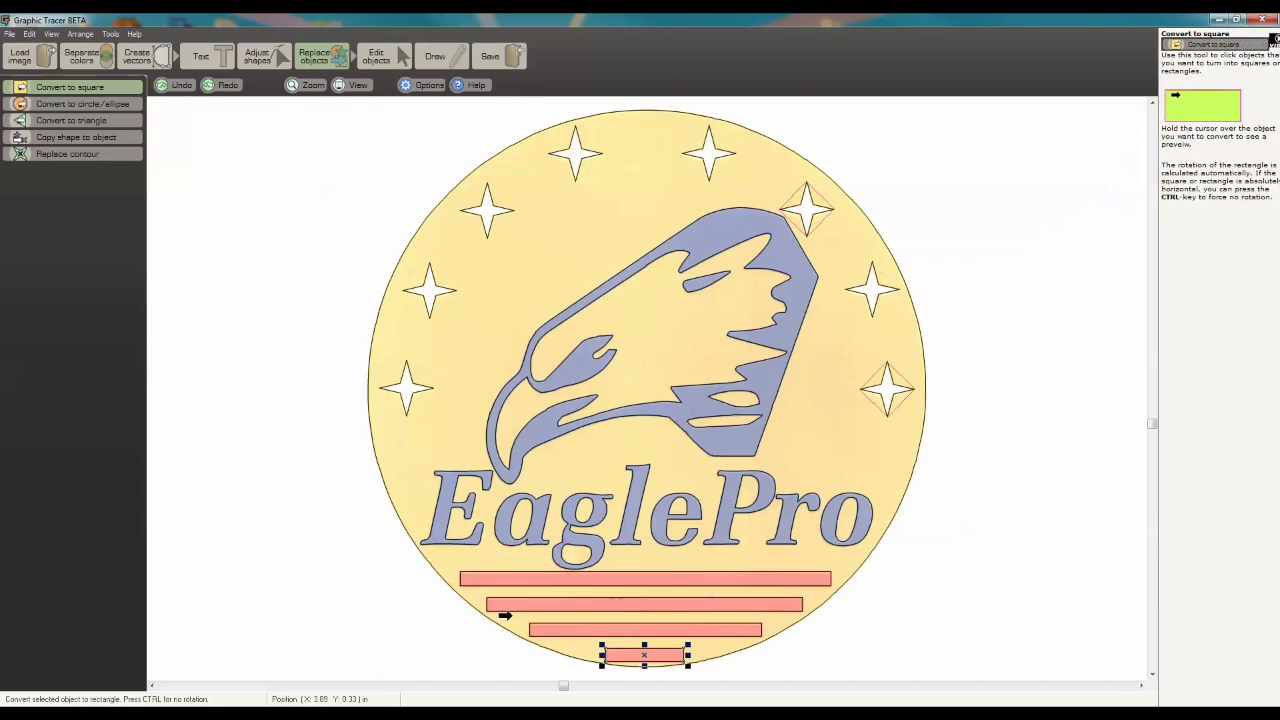
scroll(640, 388, "up", 4)
scroll(652, 389, "down", 1)
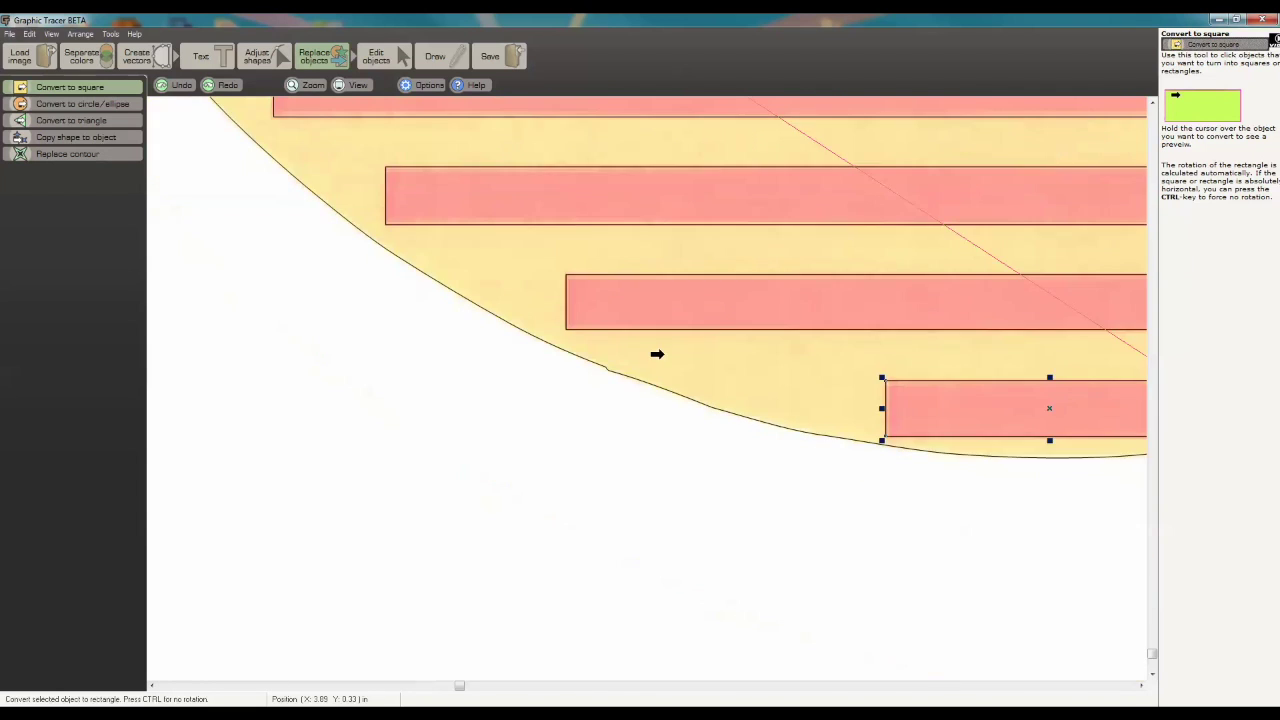
Convert the kinked outer contour into a smooth circle/ellipse
left_click(80, 104)
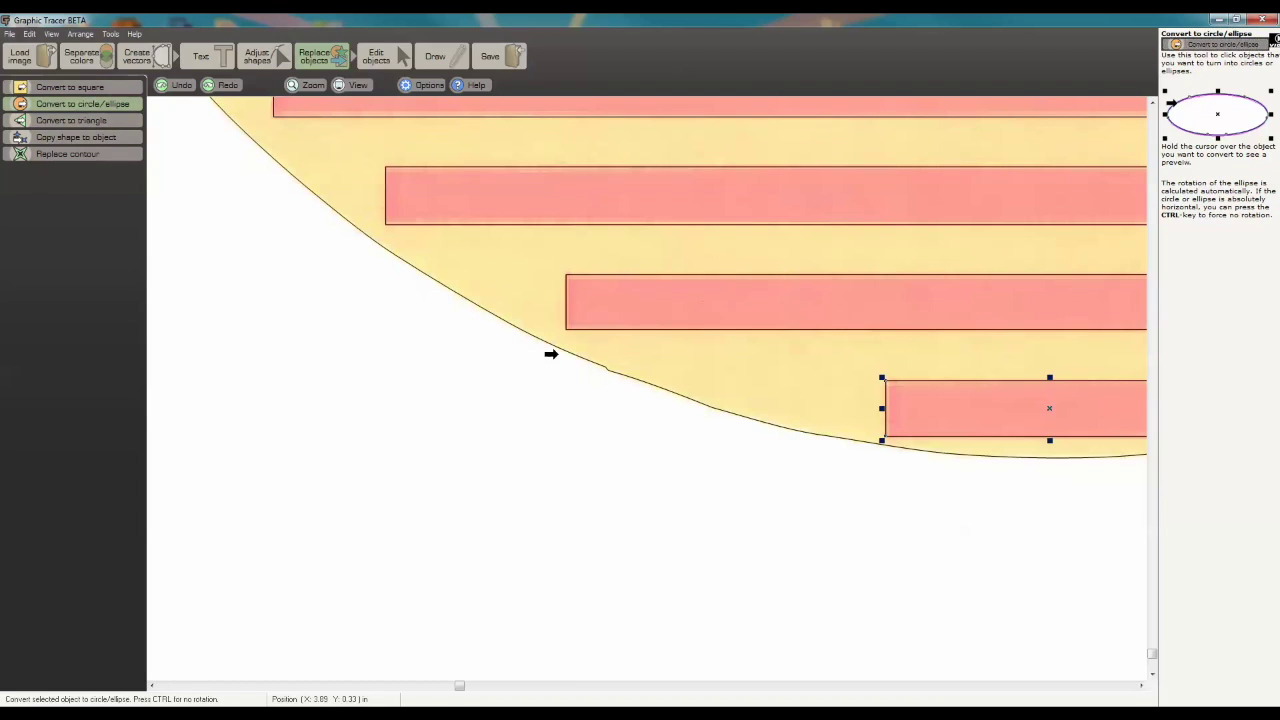
left_click(562, 352)
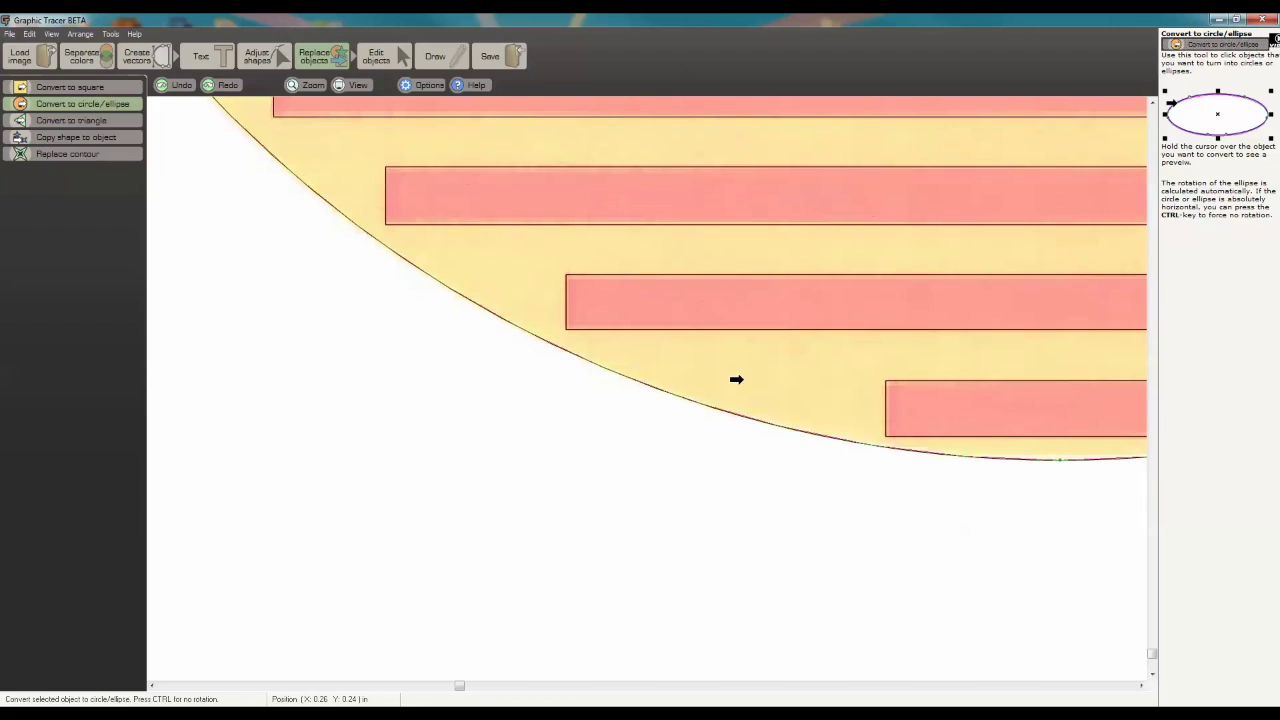
scroll(736, 379, "down", 5)
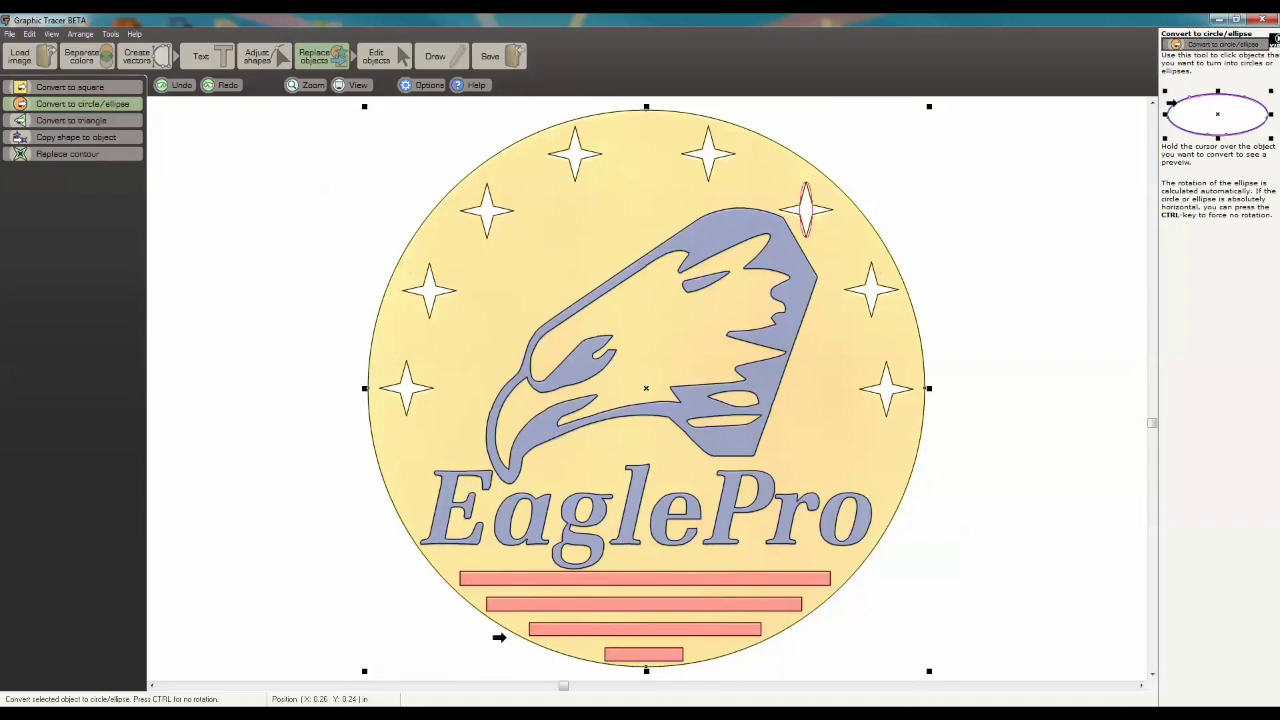
left_click(208, 62)
Select the EaglePro lettering for font identification and set its orientation to Straight text
left_click_drag(352, 452, 978, 588)
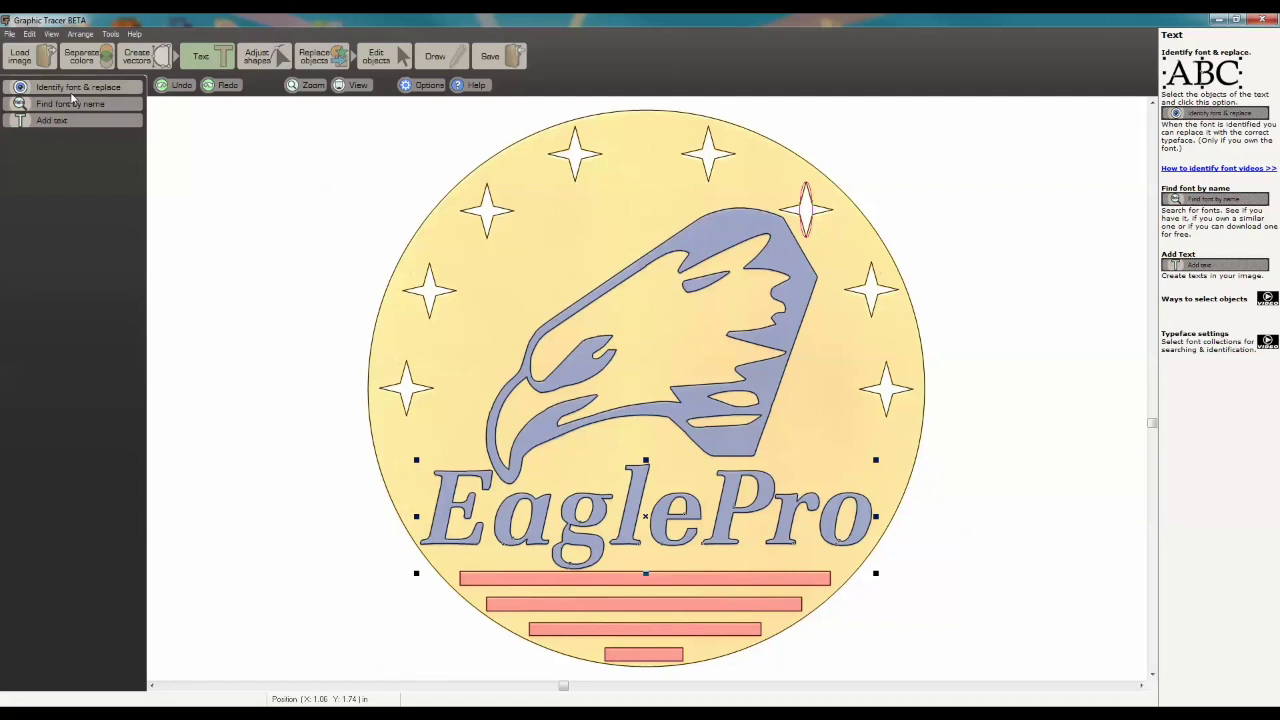
left_click(95, 92)
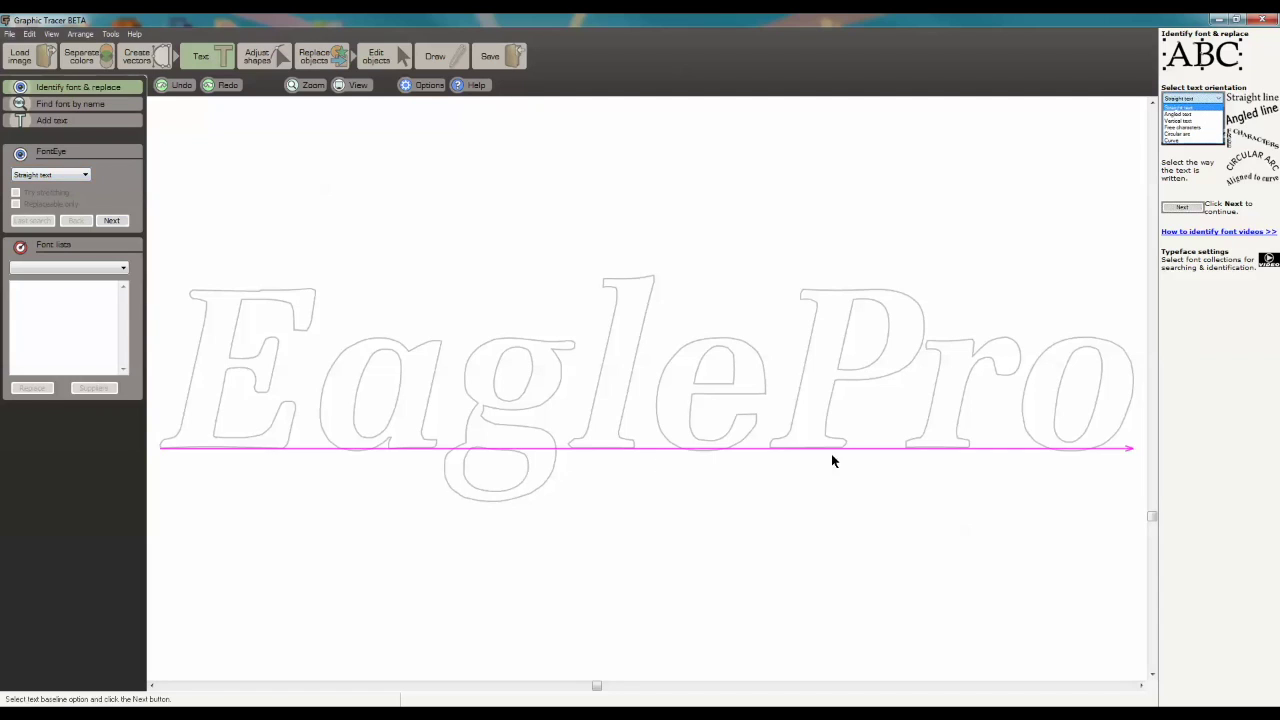
left_click(49, 177)
left_click(50, 195)
left_click(50, 180)
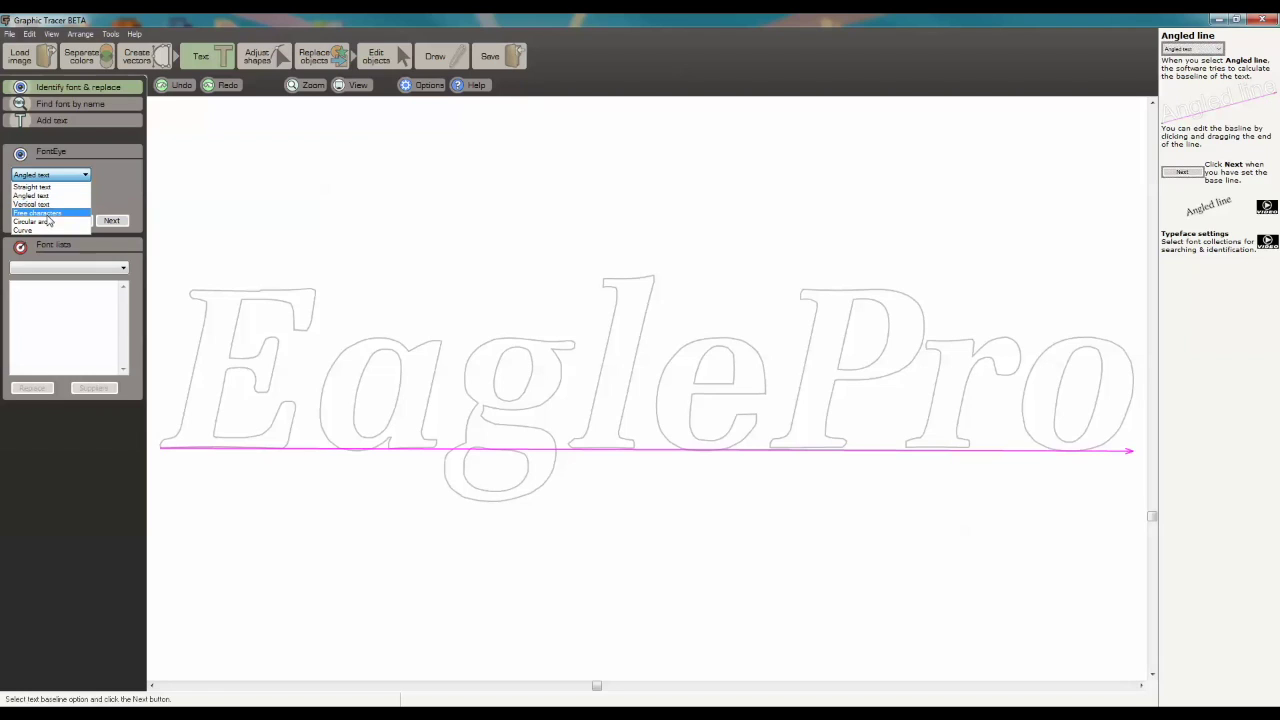
left_click(45, 221)
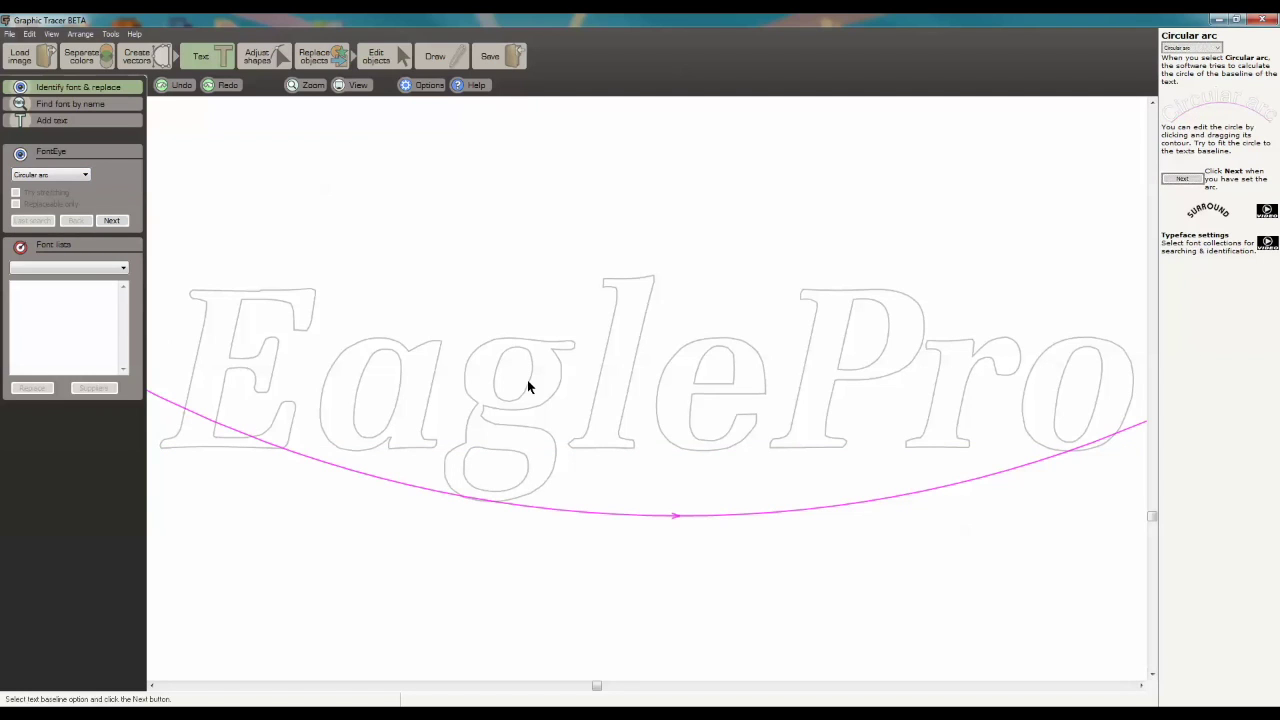
left_click(50, 174)
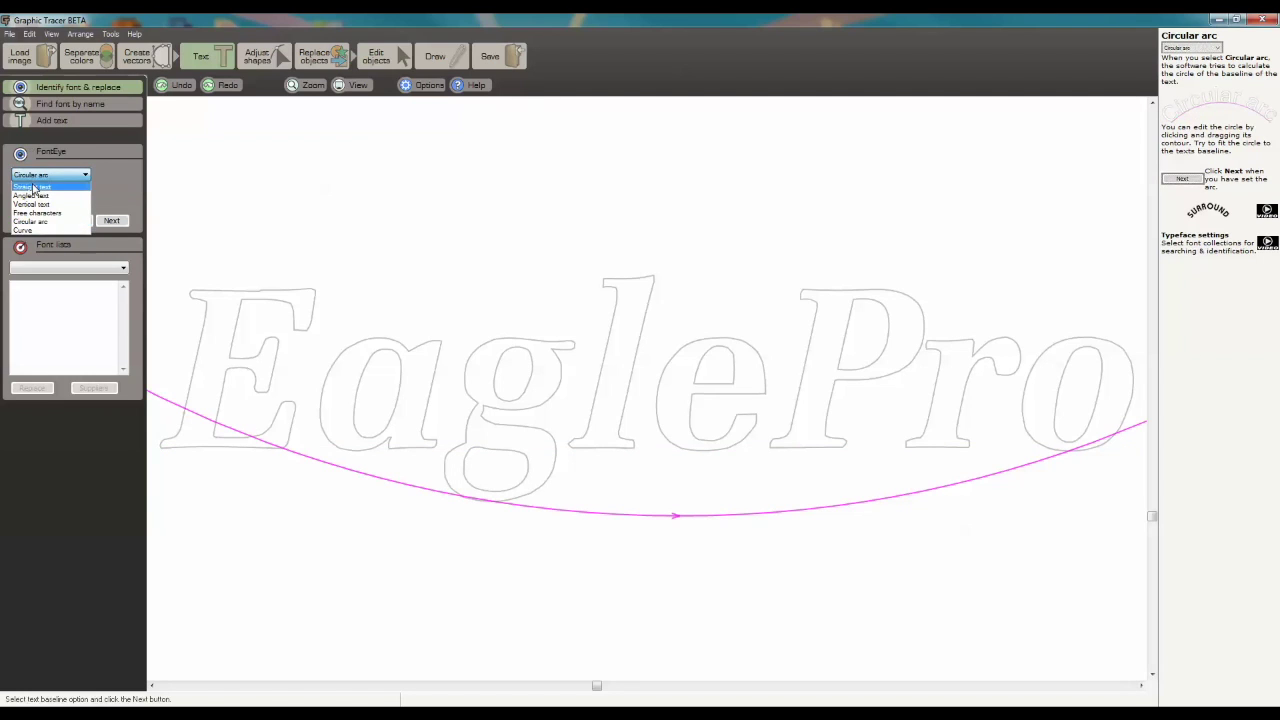
left_click(35, 185)
Split the lettering into letter boxes and correct the second letter to 'a'
left_click(112, 220)
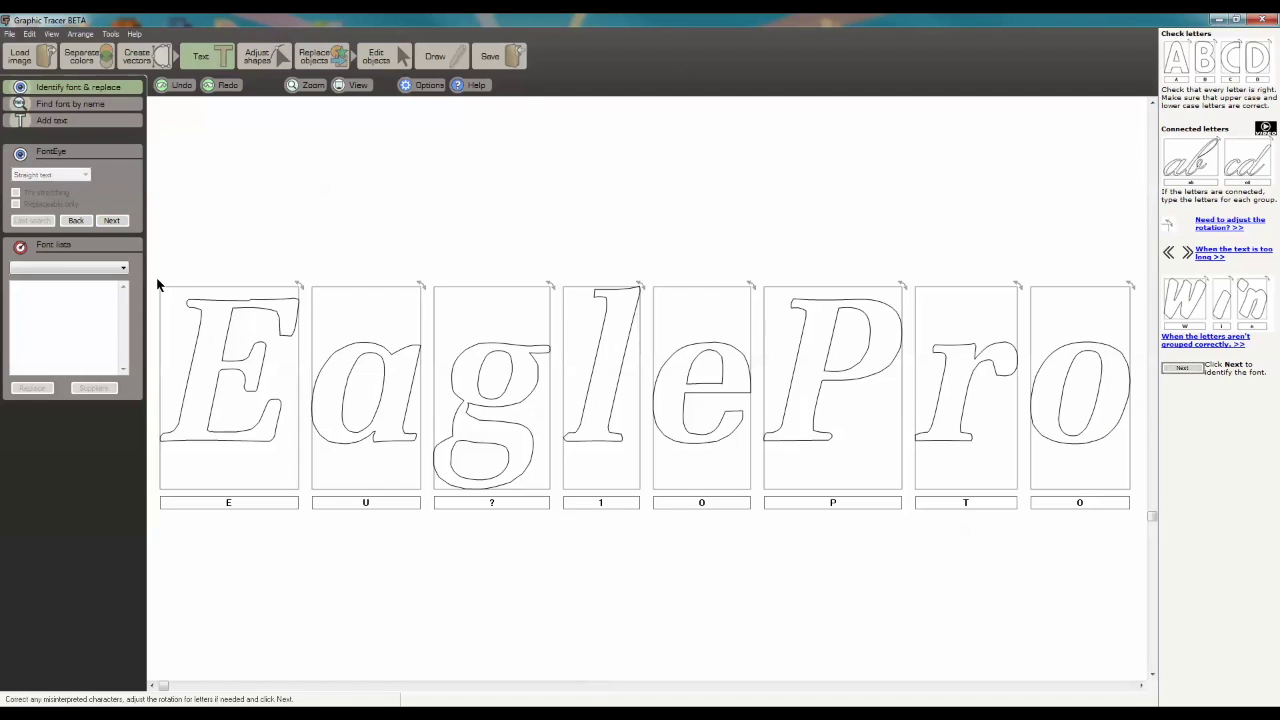
key("Tab")
type("a")
key("Tab")
key("Tab")
key("Tab")
Search font matches and replace the lettering with installed ZapfElipt BT Bold Italic
left_click(111, 220)
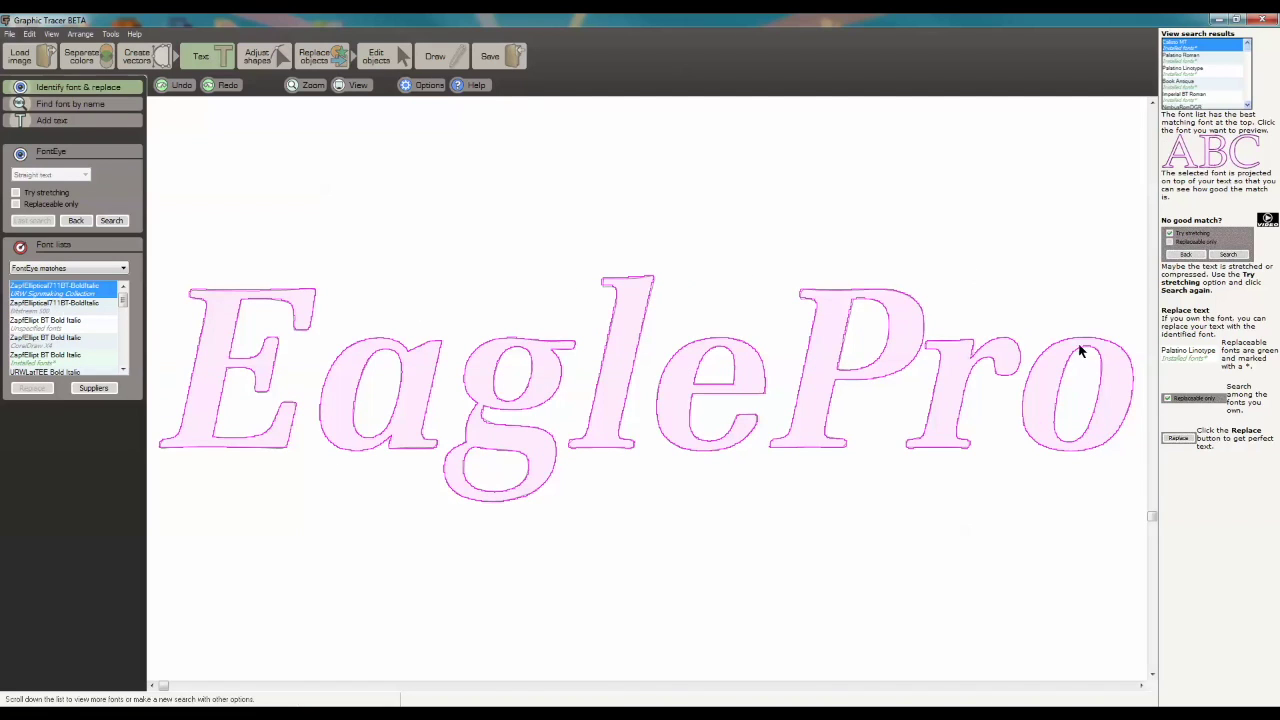
left_click(40, 306)
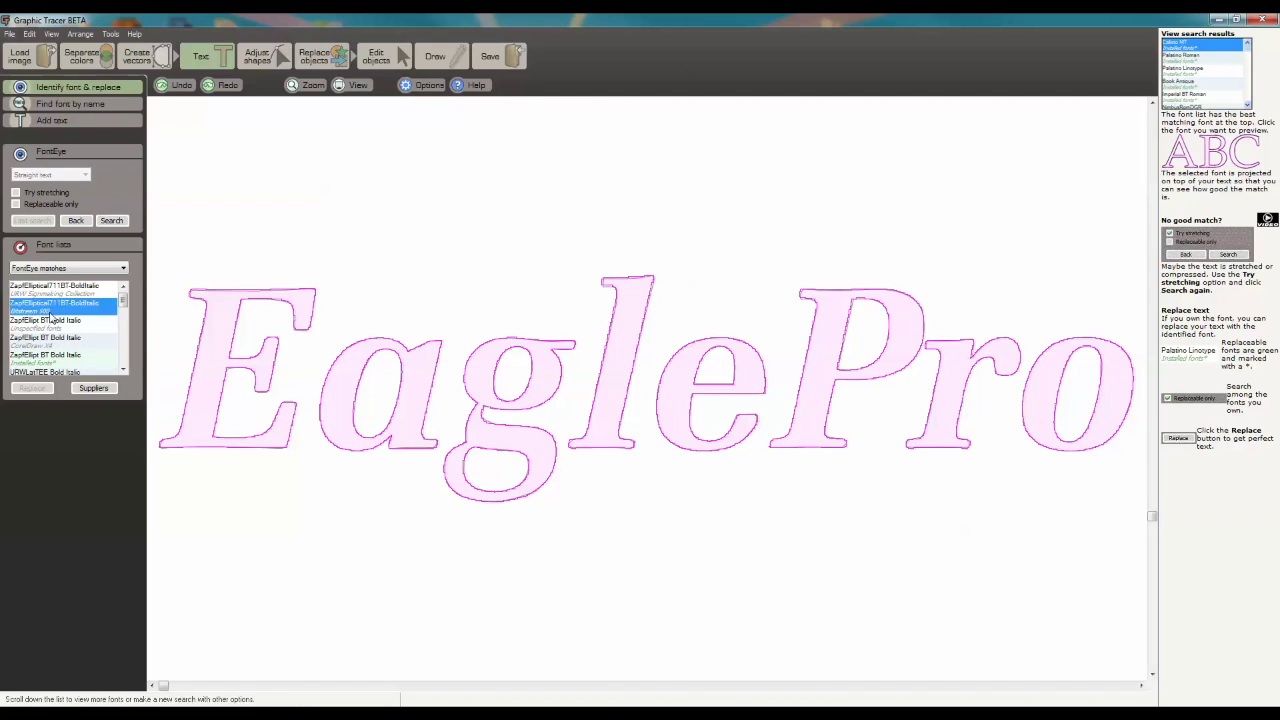
left_click(35, 291)
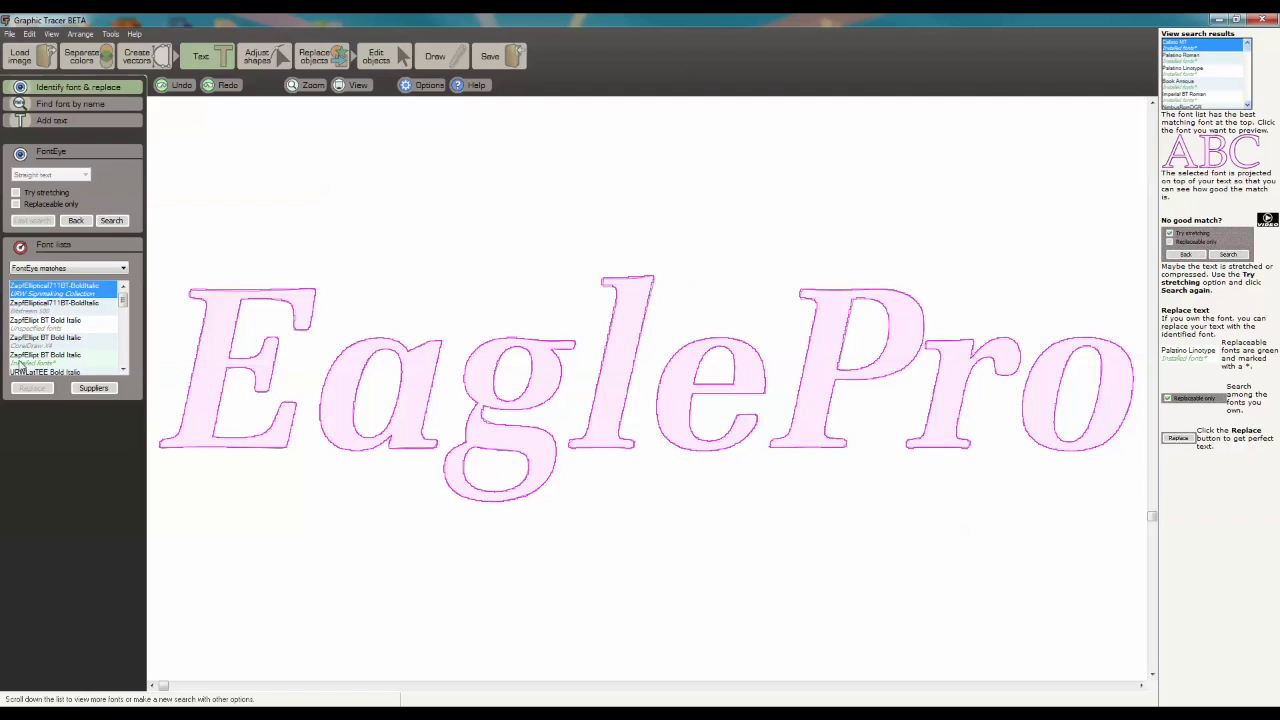
left_click(46, 358)
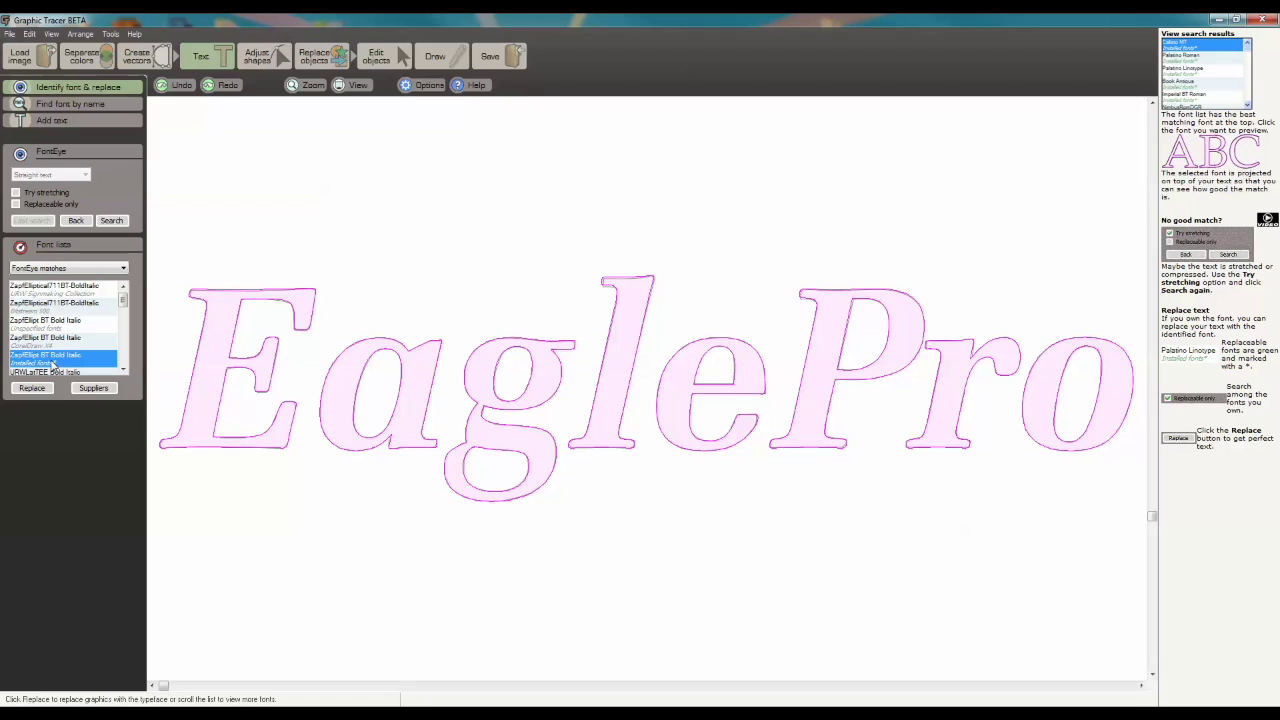
left_click(50, 340)
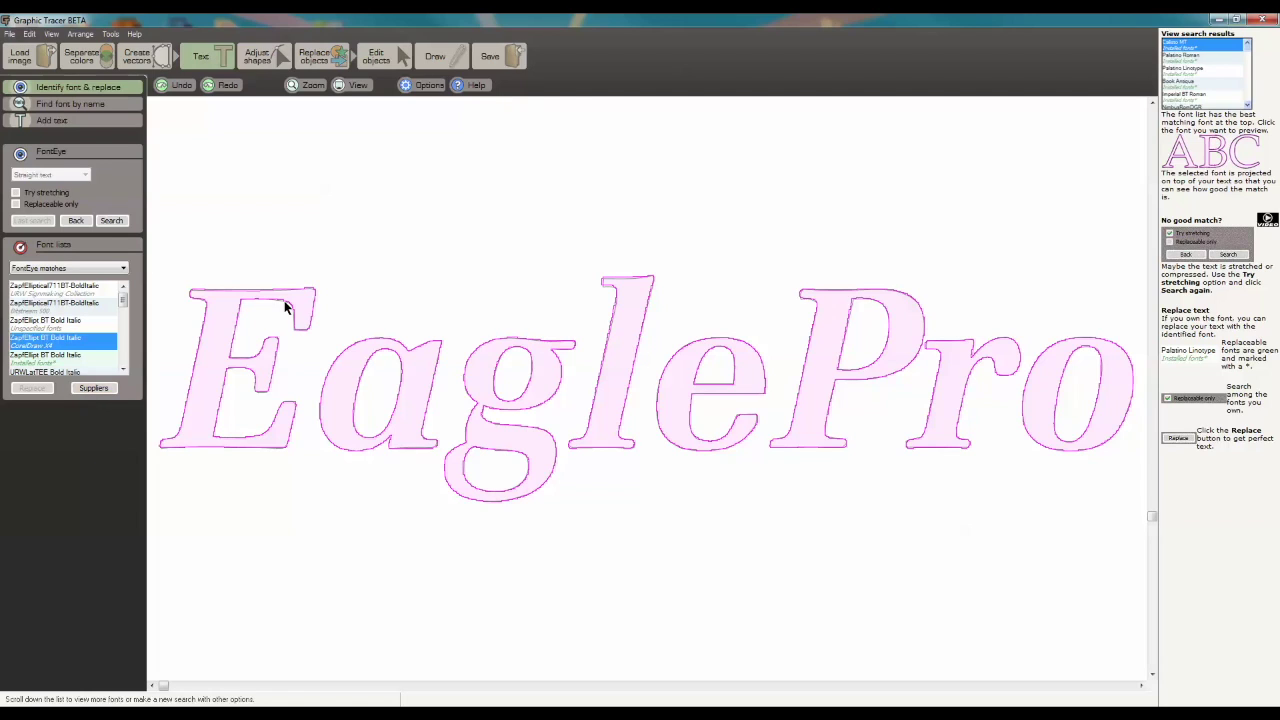
left_click(54, 360)
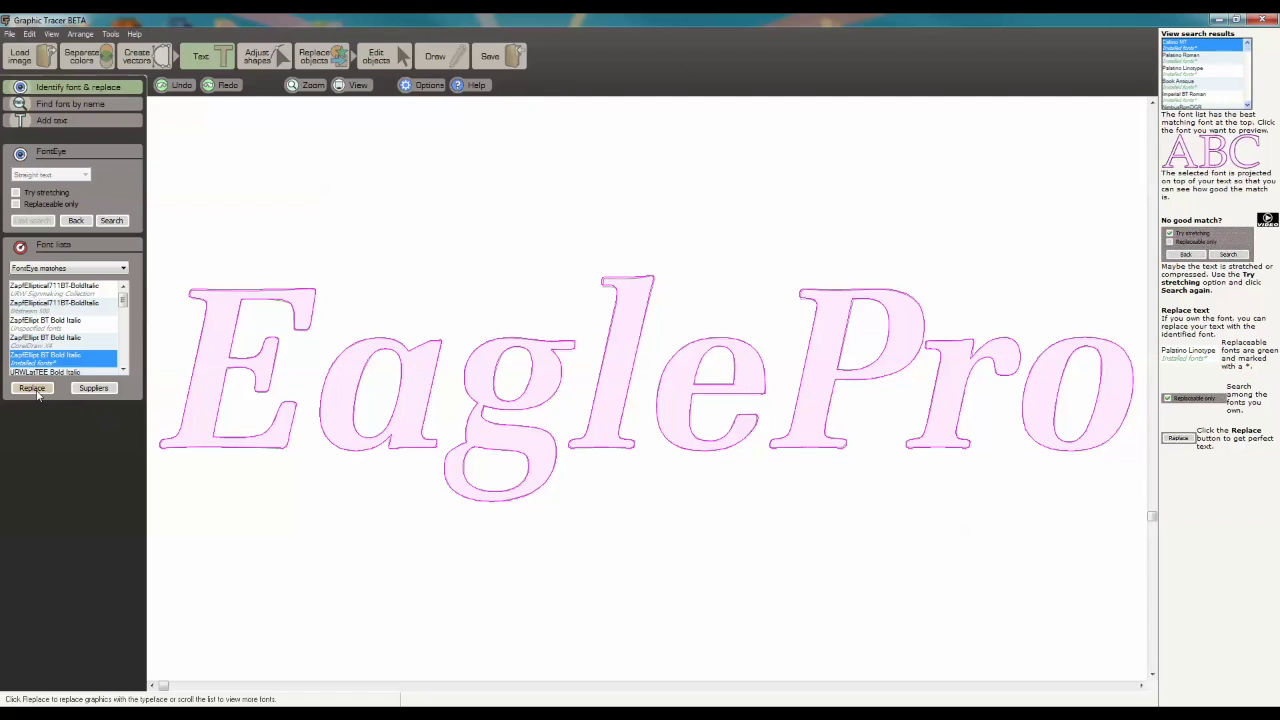
left_click(33, 389)
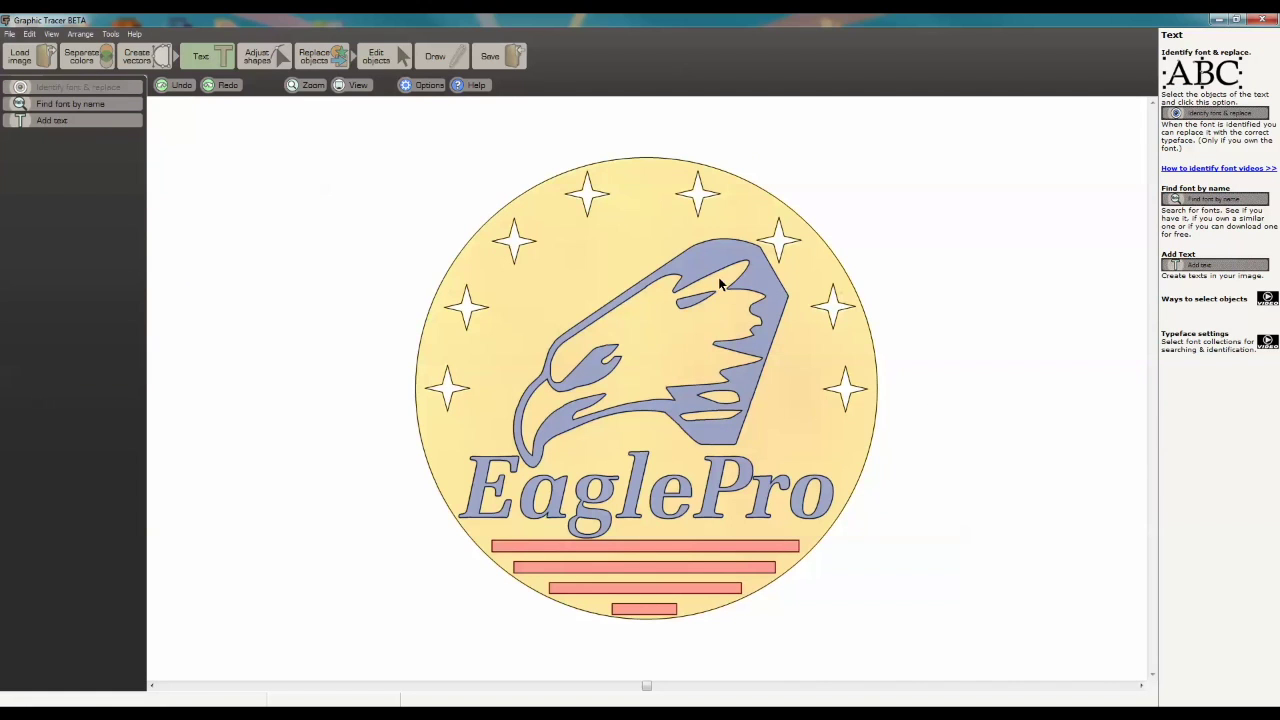
Zoom in on the eagle head, display its outline nodes, and open Auto clean-up
scroll(700, 322, "up", 2)
scroll(610, 450, "up", 1)
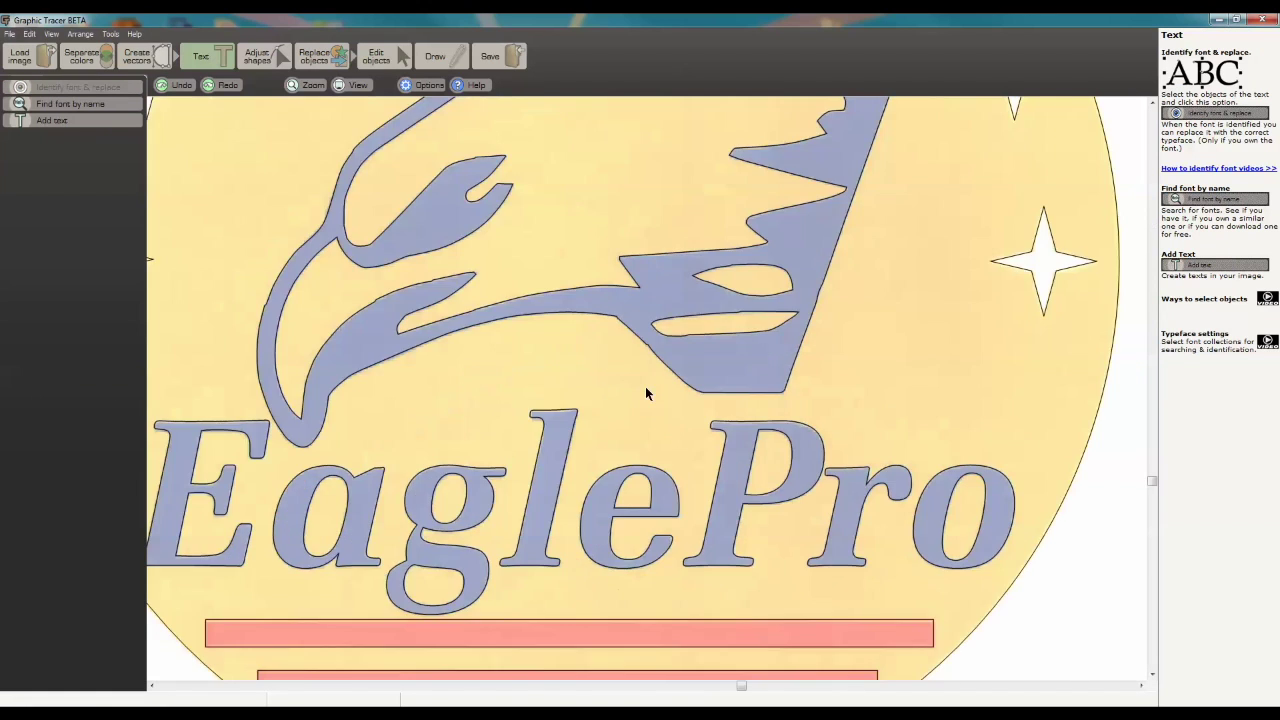
scroll(596, 293, "up", 1)
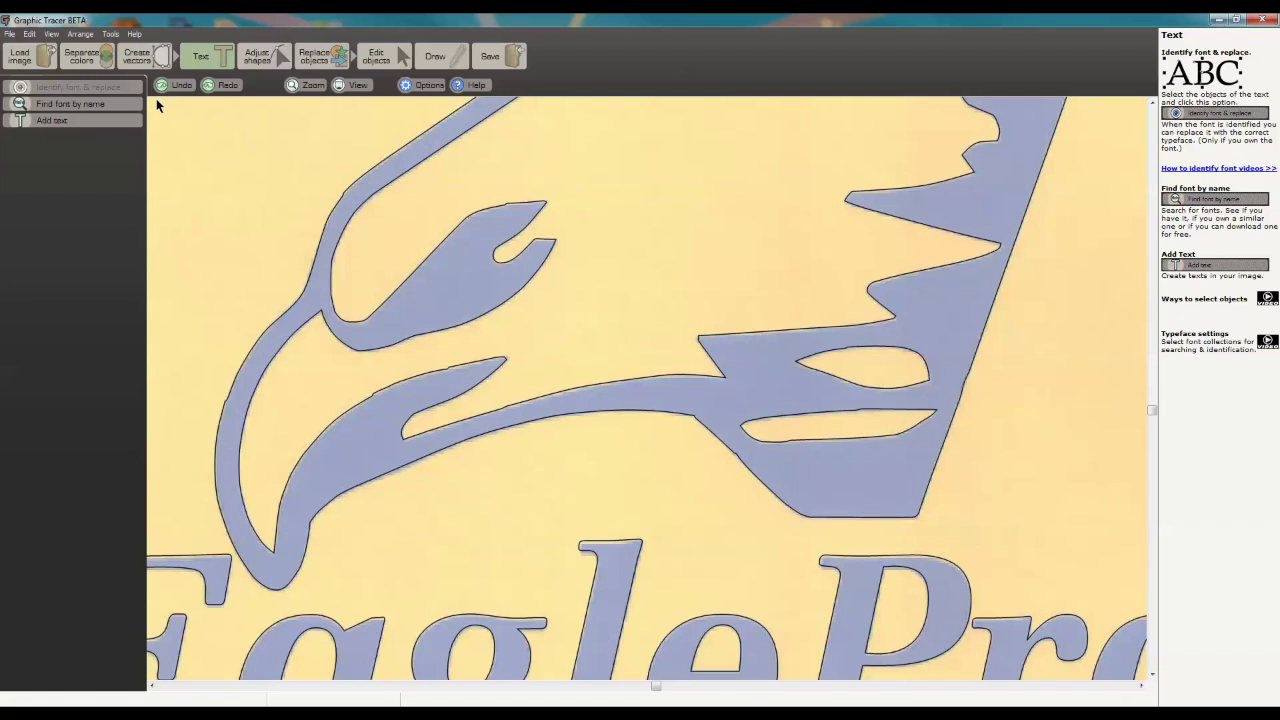
left_click(278, 60)
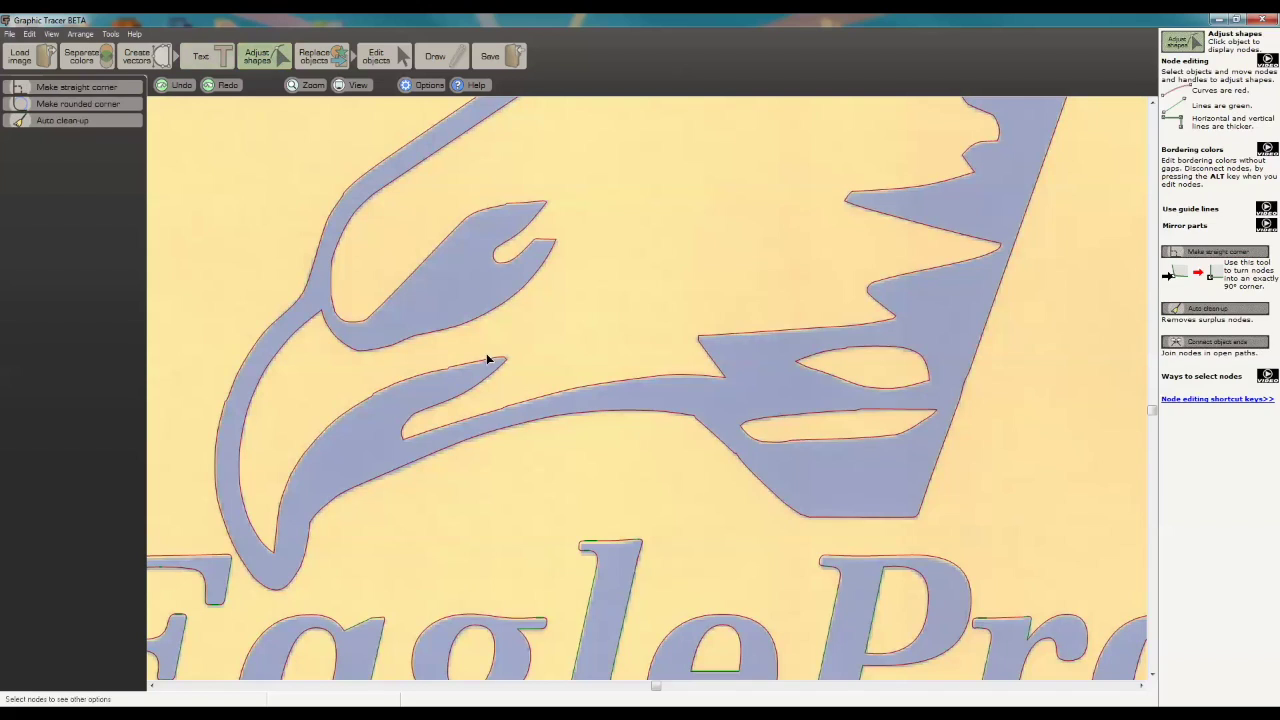
left_click(431, 378)
scroll(713, 229, "down", 2)
scroll(612, 399, "up", 1)
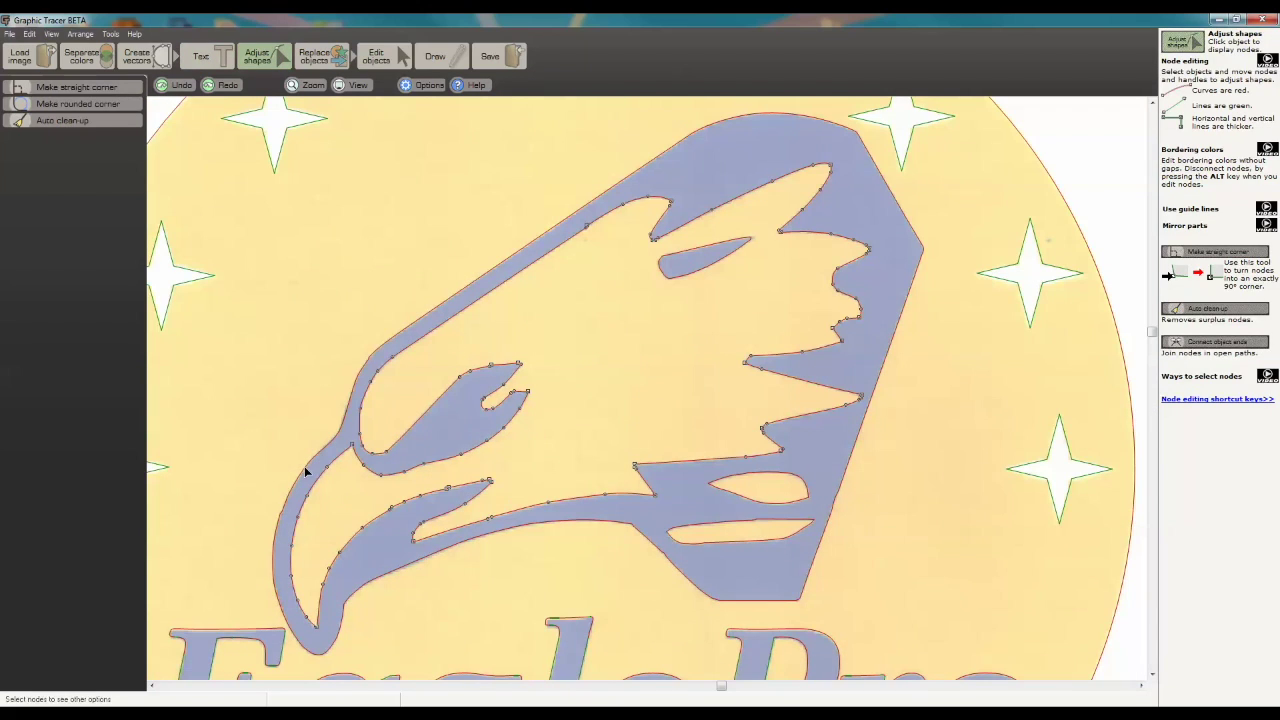
left_click(53, 119)
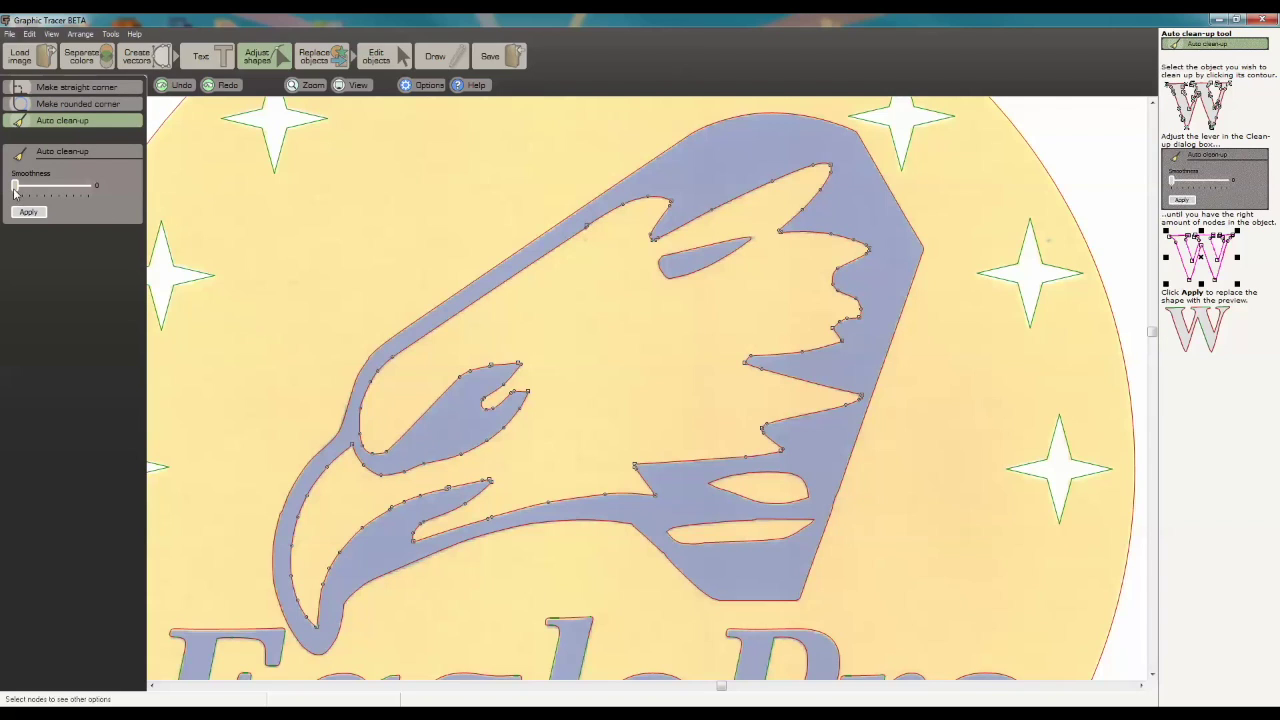
Smooth the eagle's inner outline at a smoothness of about 8 and apply
left_click_drag(14, 191, 118, 196)
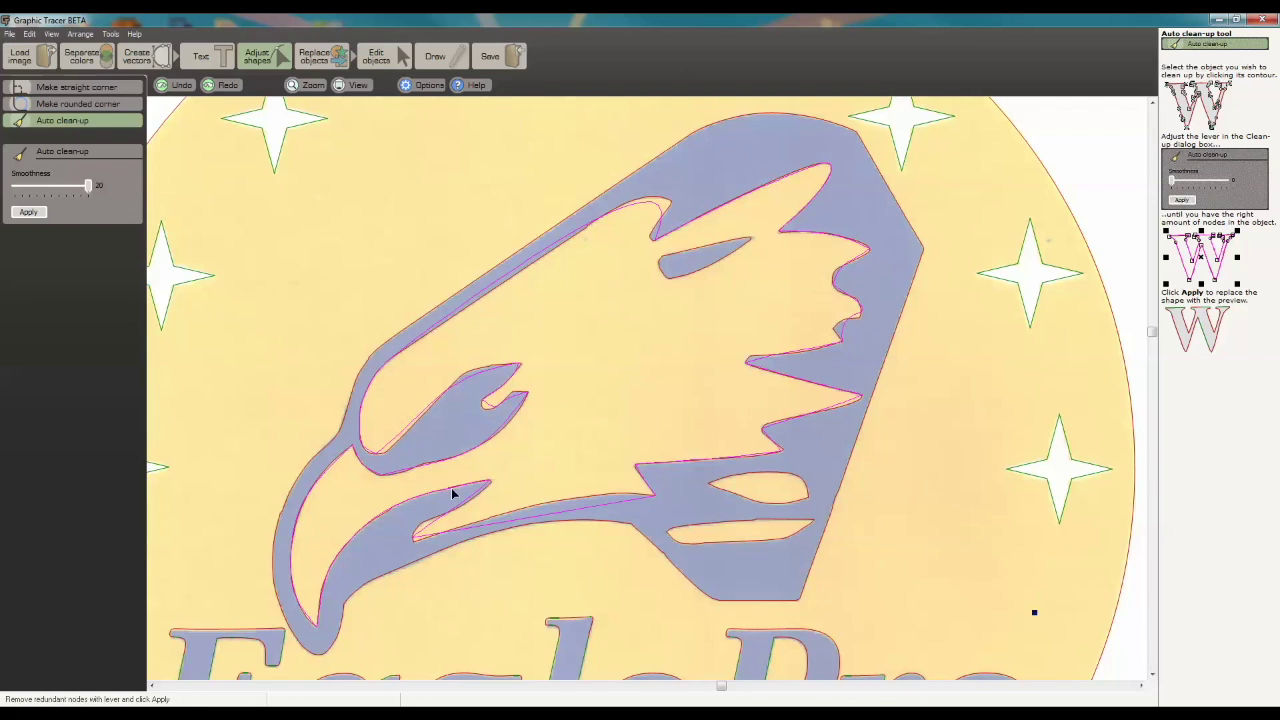
left_click_drag(89, 188, 38, 190)
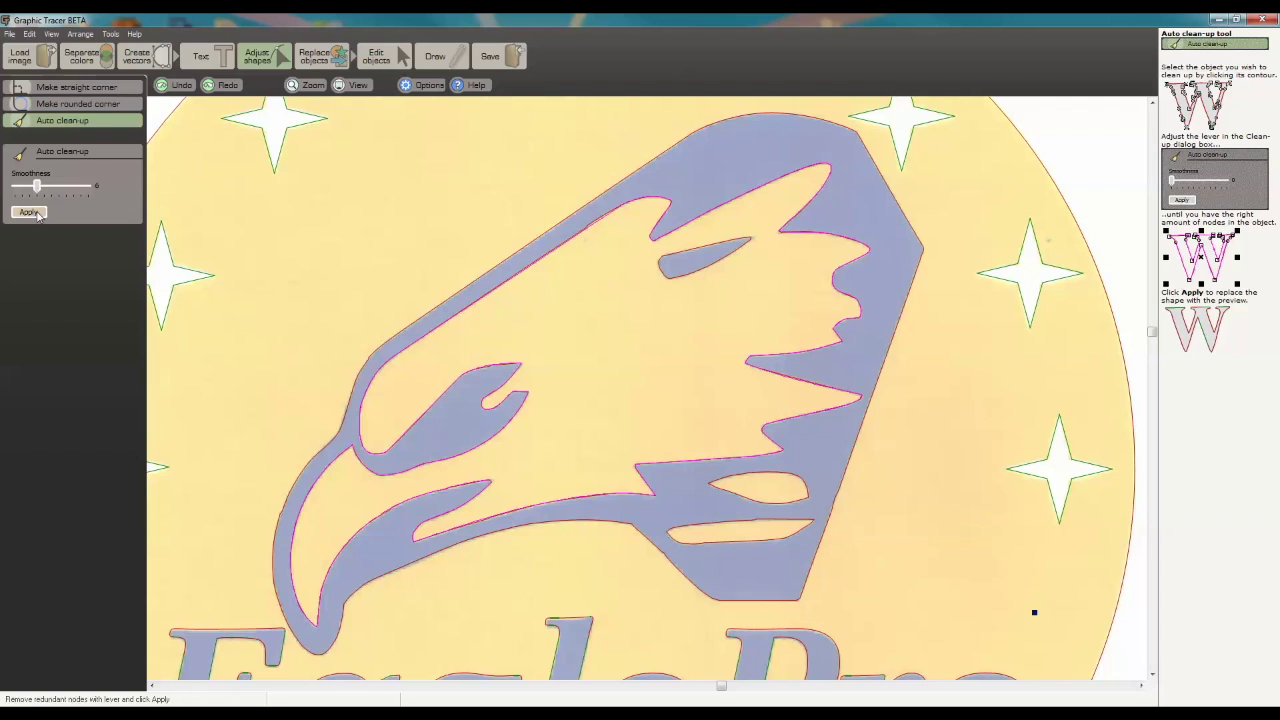
left_click(37, 217)
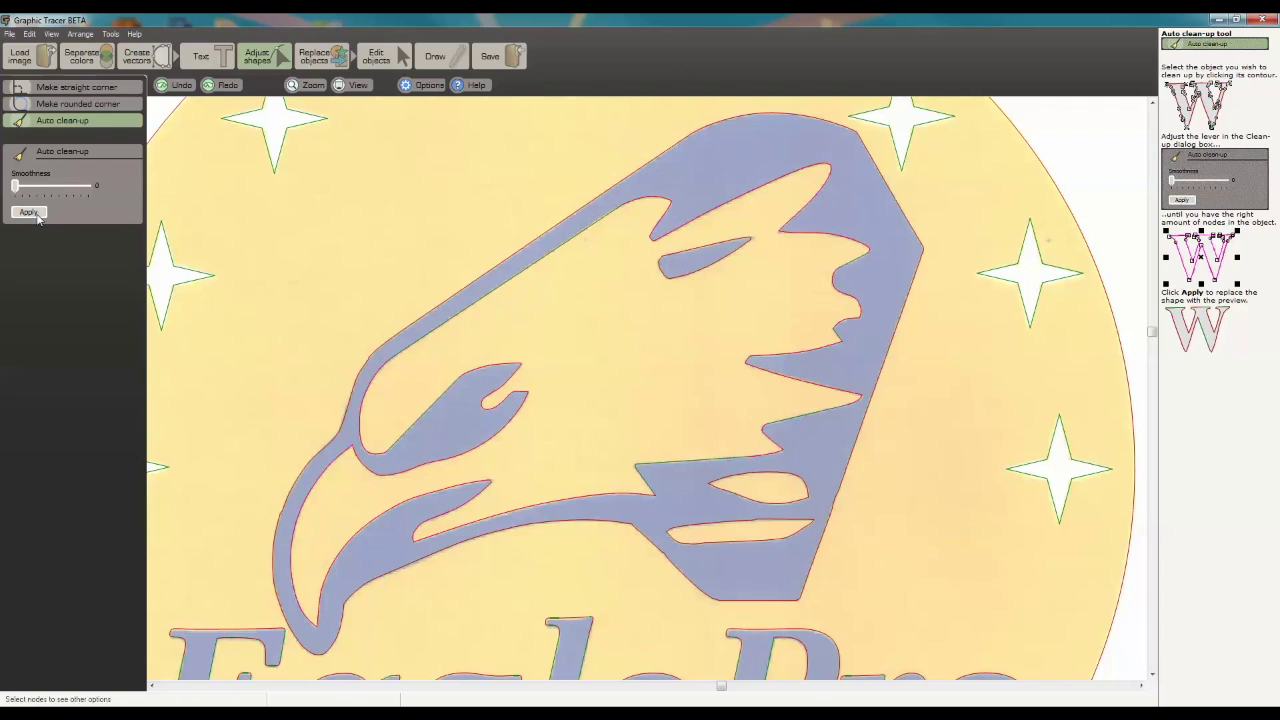
Smooth the eagle's outer contour at smoothness 6 and apply
left_click(427, 414)
left_click(337, 445)
left_click_drag(17, 187, 35, 190)
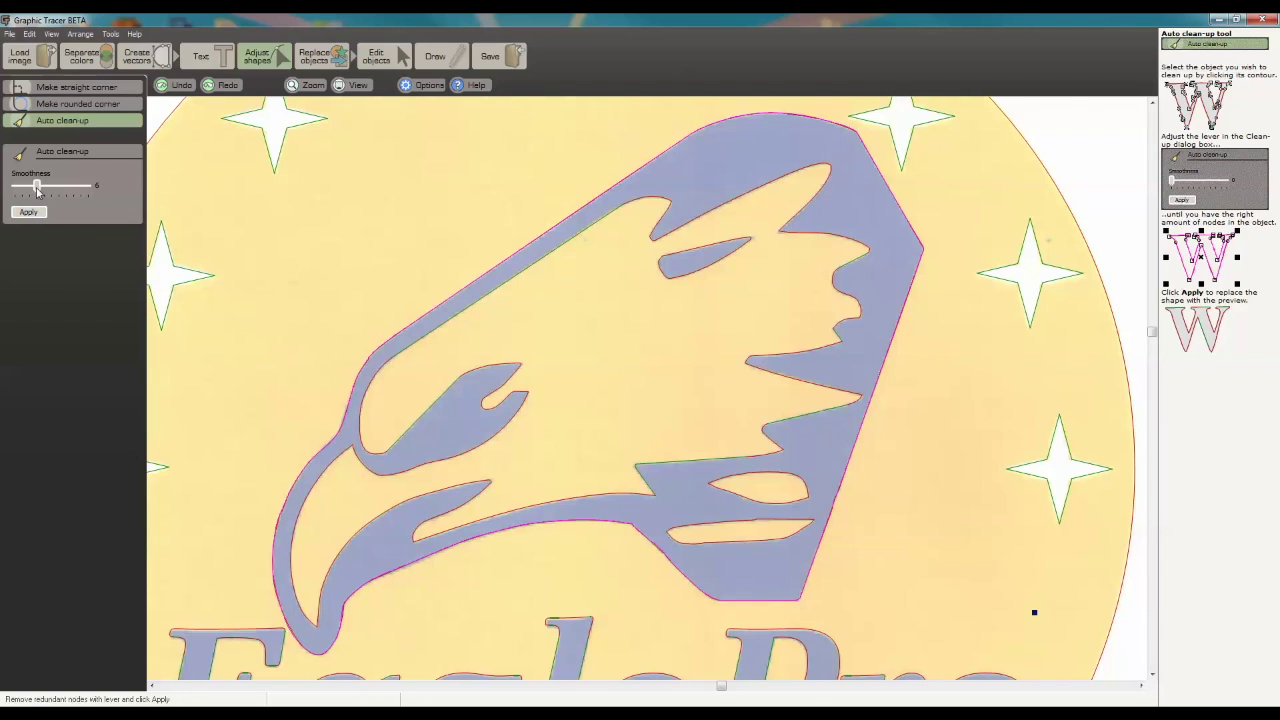
left_click_drag(35, 190, 38, 190)
left_click(29, 213)
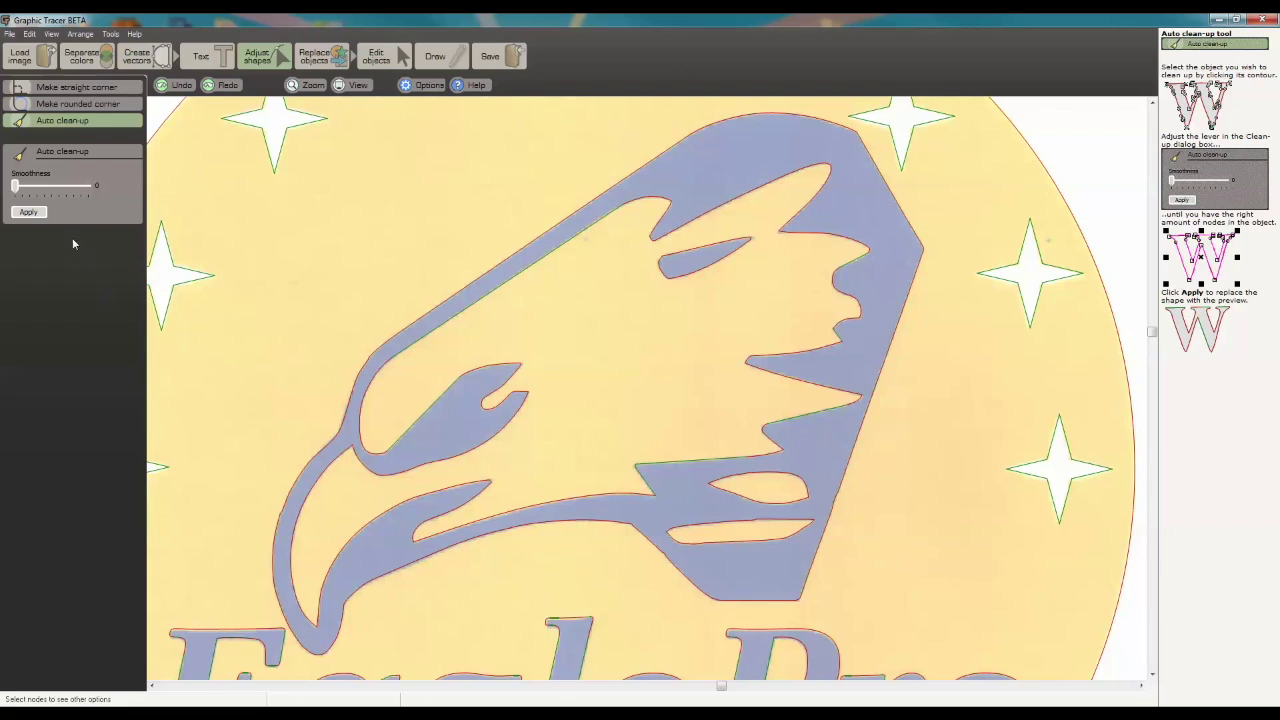
Clean up the lower eagle contour at smoothness 4
left_click(406, 568)
left_click_drag(16, 186, 29, 186)
left_click(28, 212)
scroll(646, 393, "up", 5)
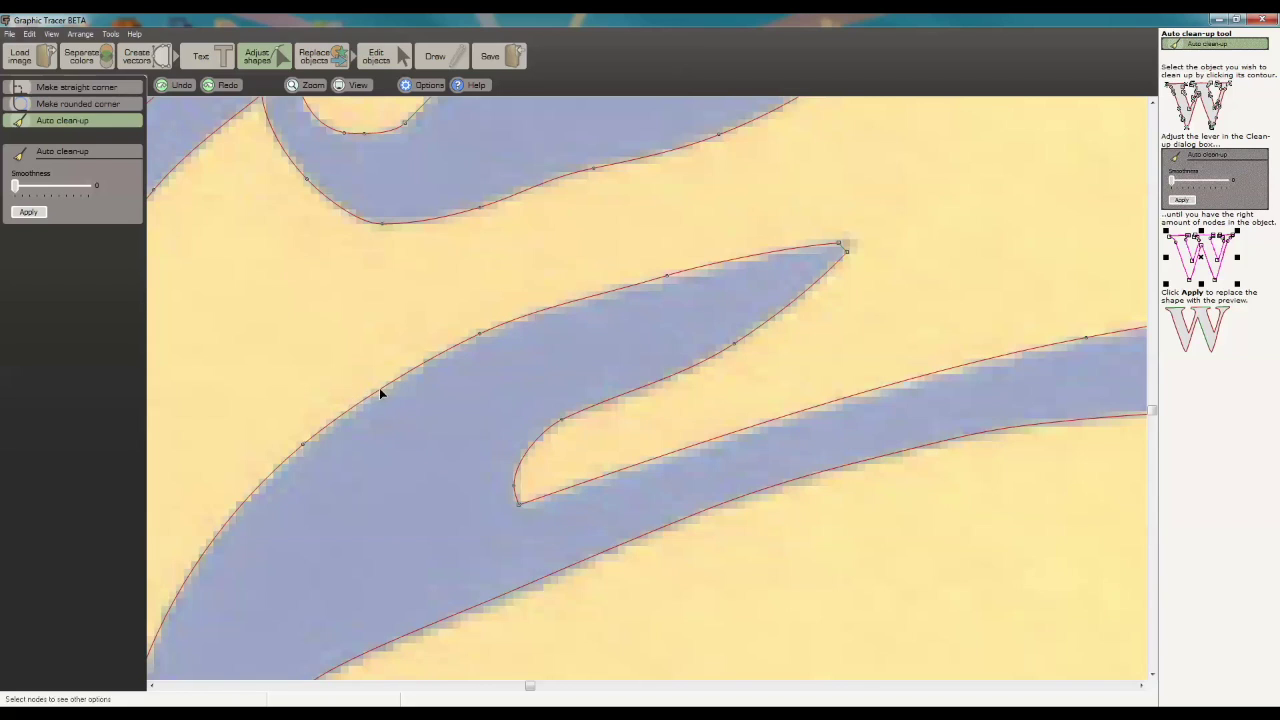
left_click_drag(386, 146, 646, 393)
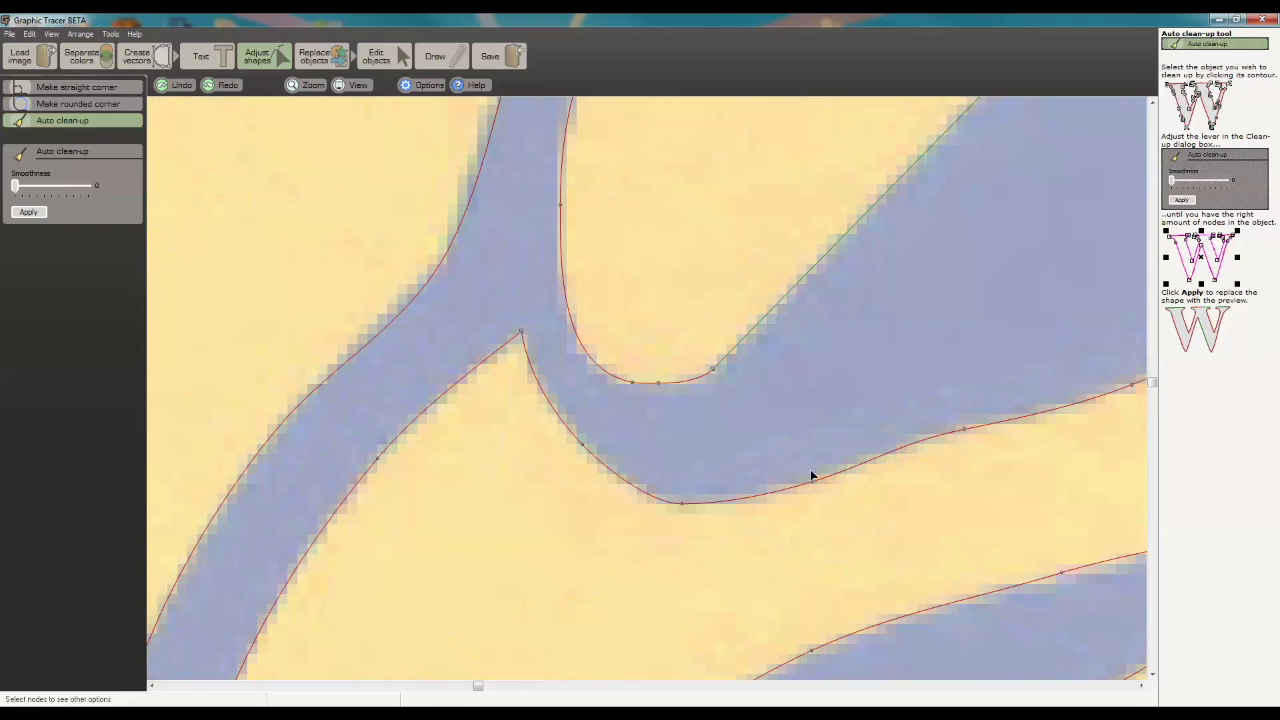
scroll(686, 379, "up", 1)
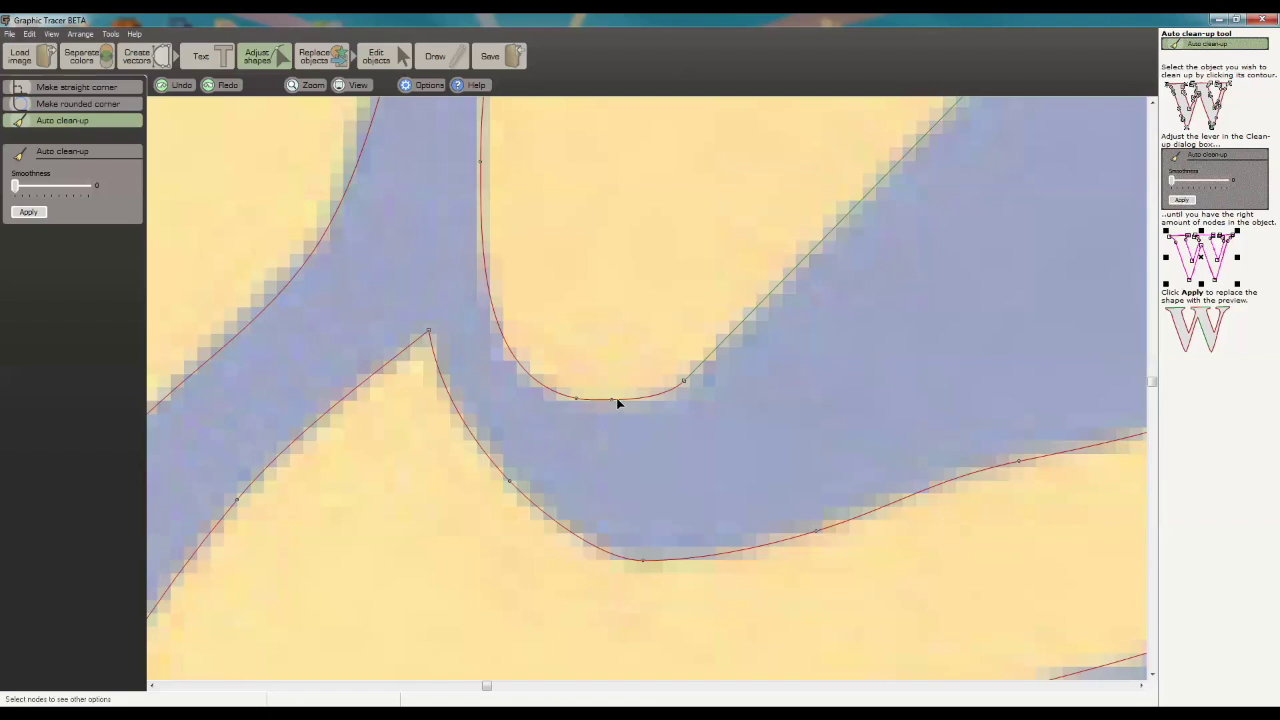
left_click(612, 399)
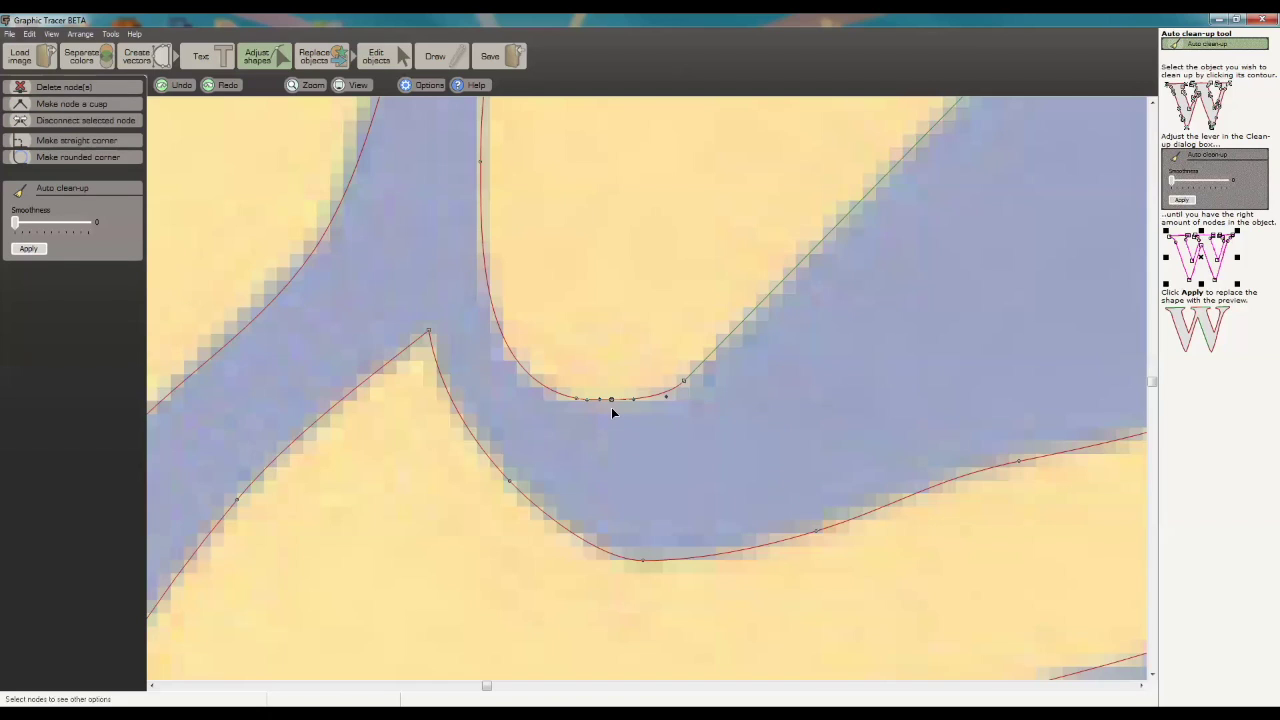
left_click(482, 424)
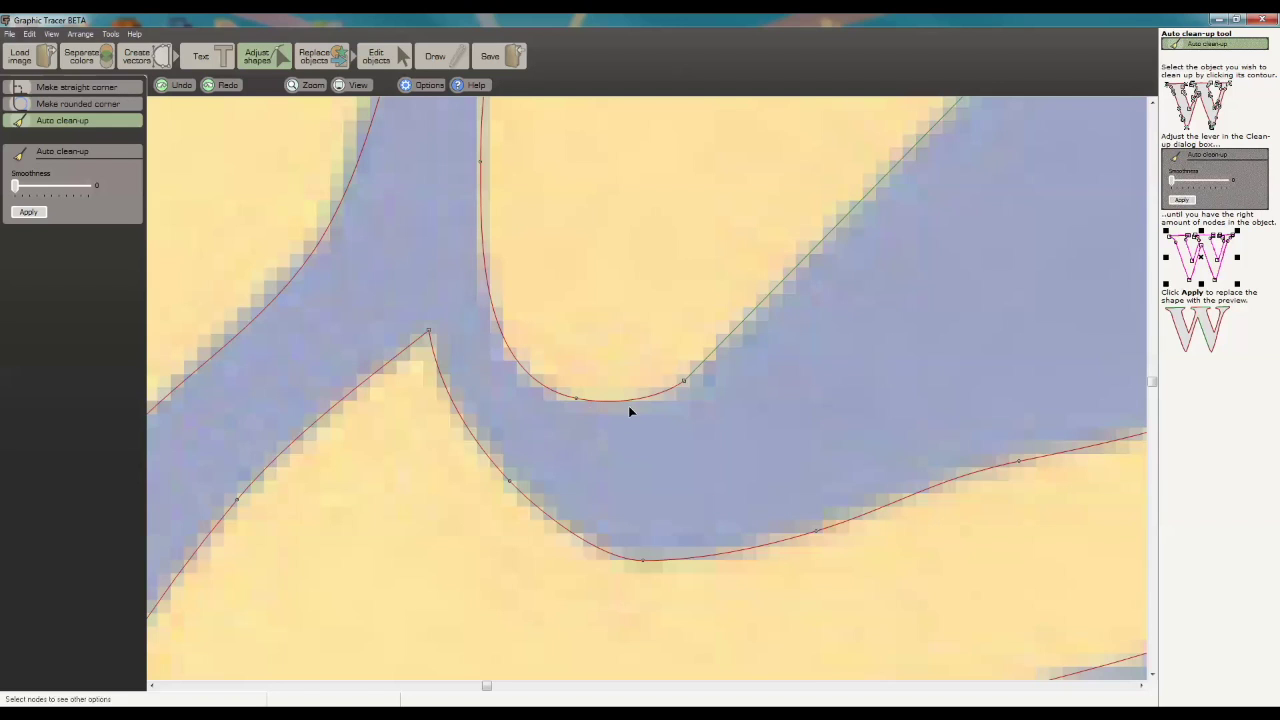
scroll(705, 378, "down", 5)
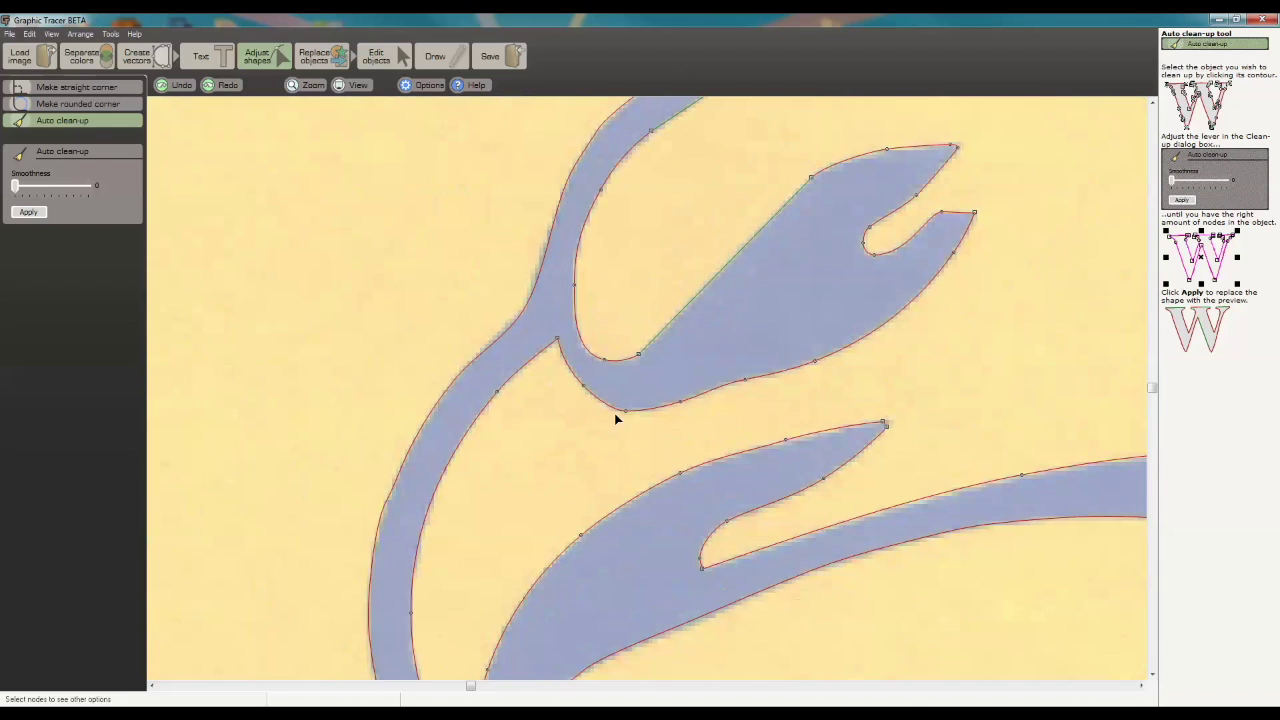
scroll(380, 493, "up", 4)
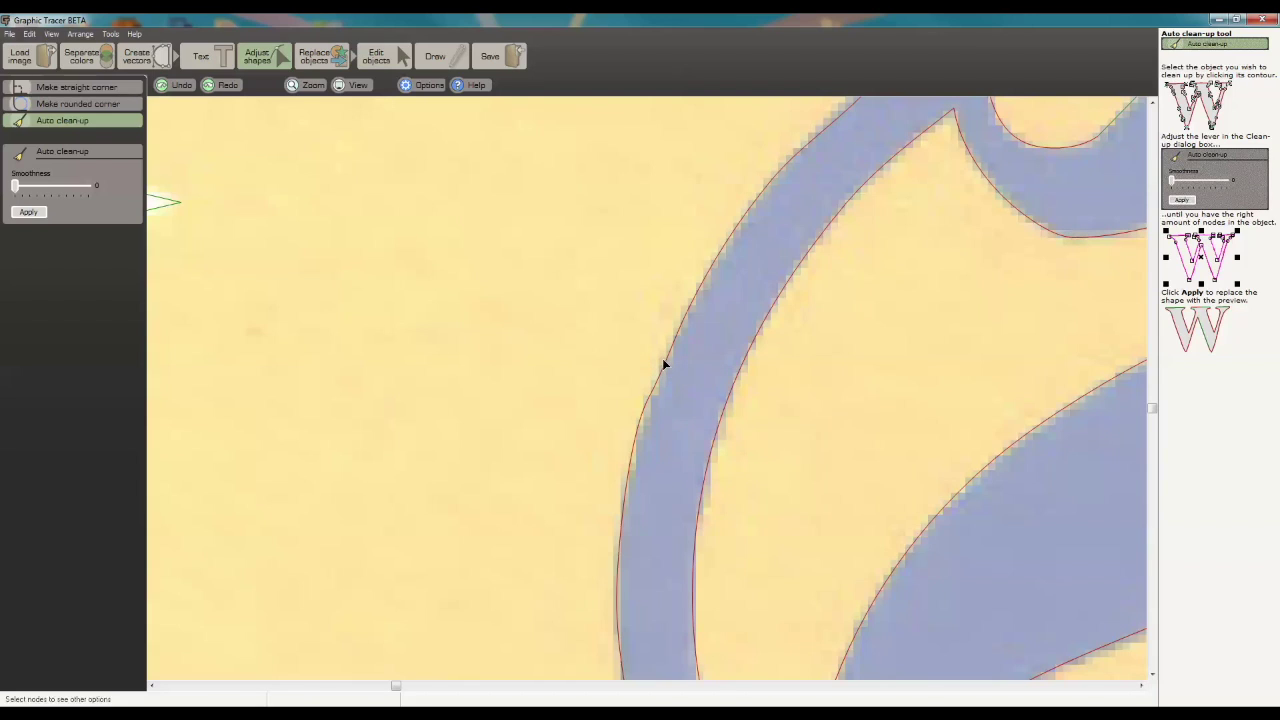
left_click(647, 398)
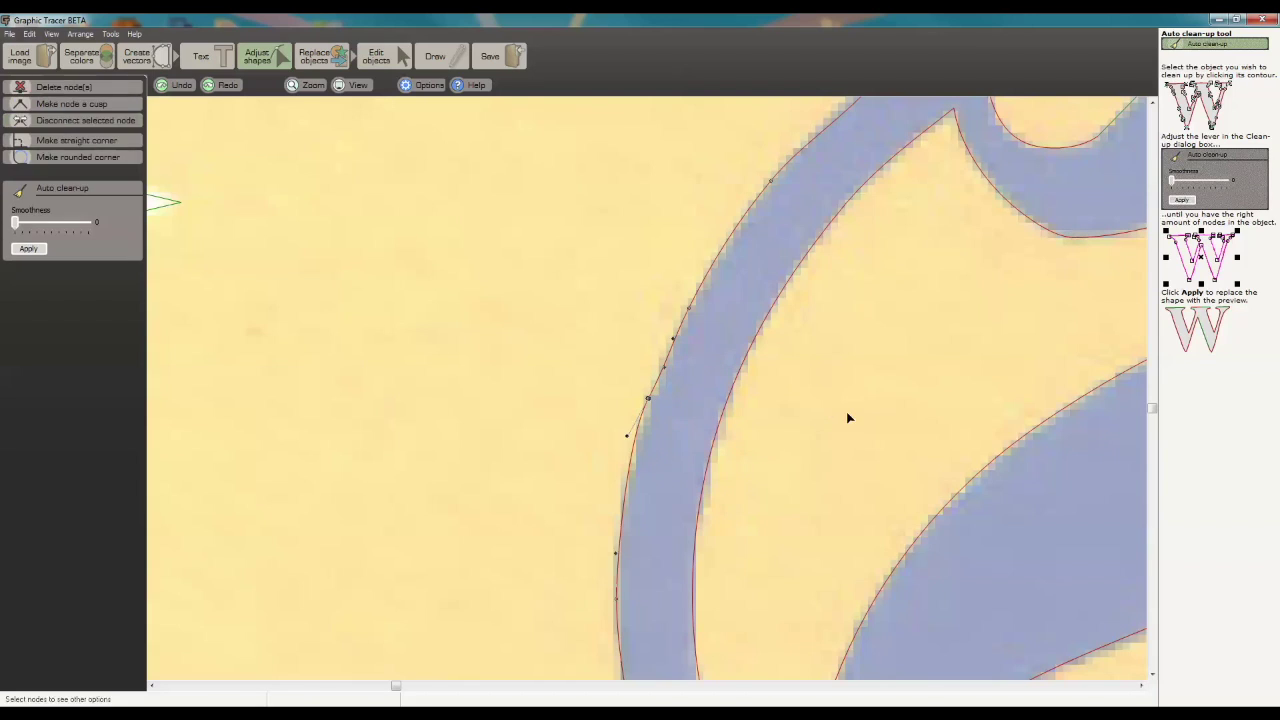
left_click(846, 407)
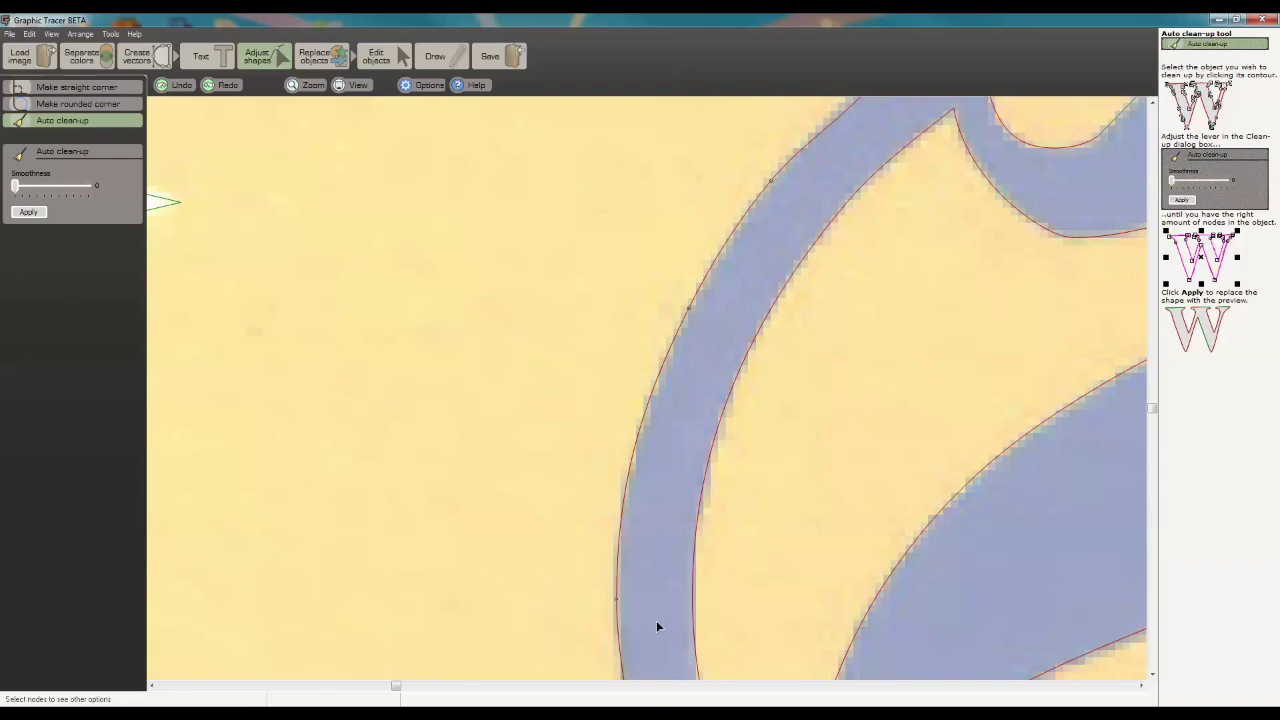
scroll(646, 386, "down", 5)
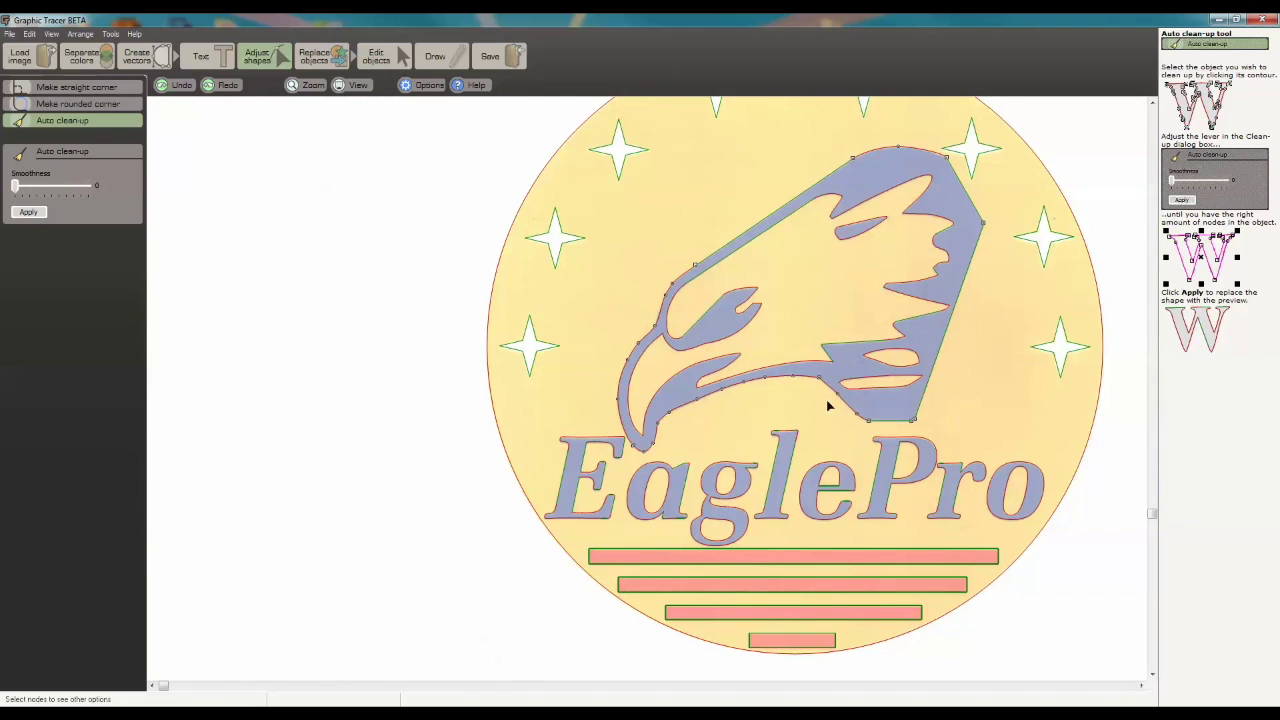
scroll(645, 393, "up", 5)
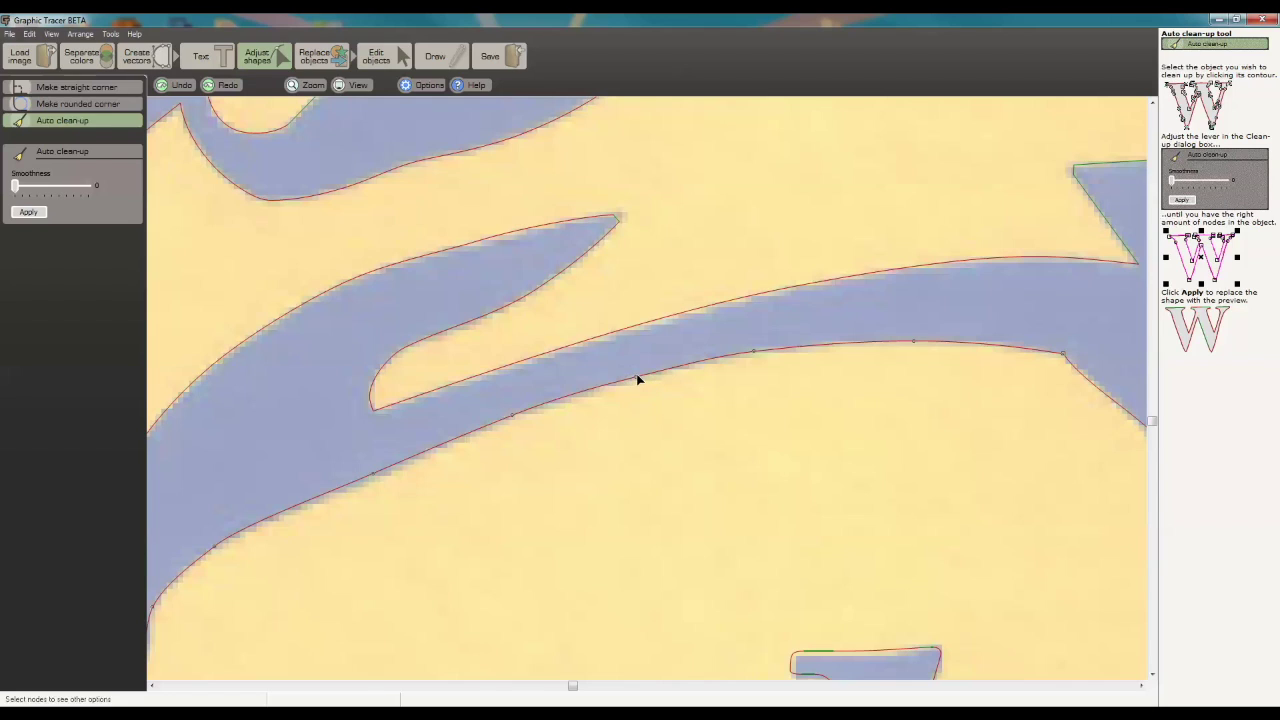
left_click(638, 379)
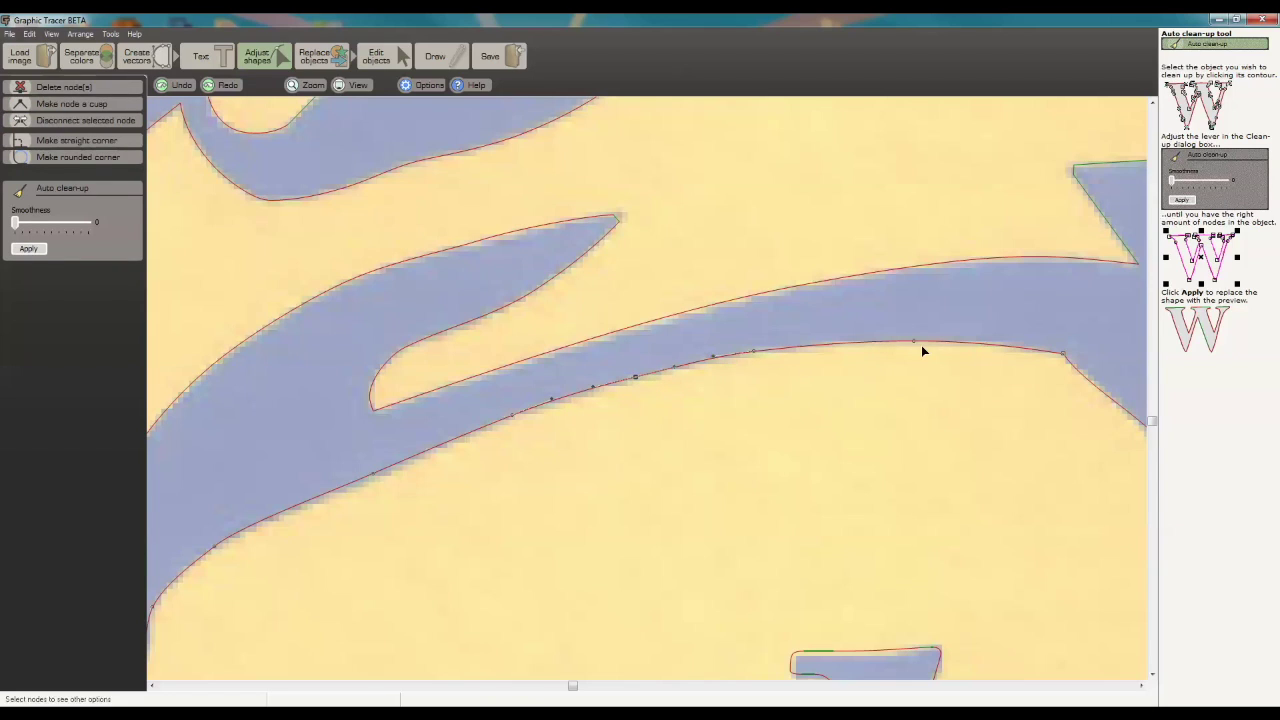
left_click(1004, 370)
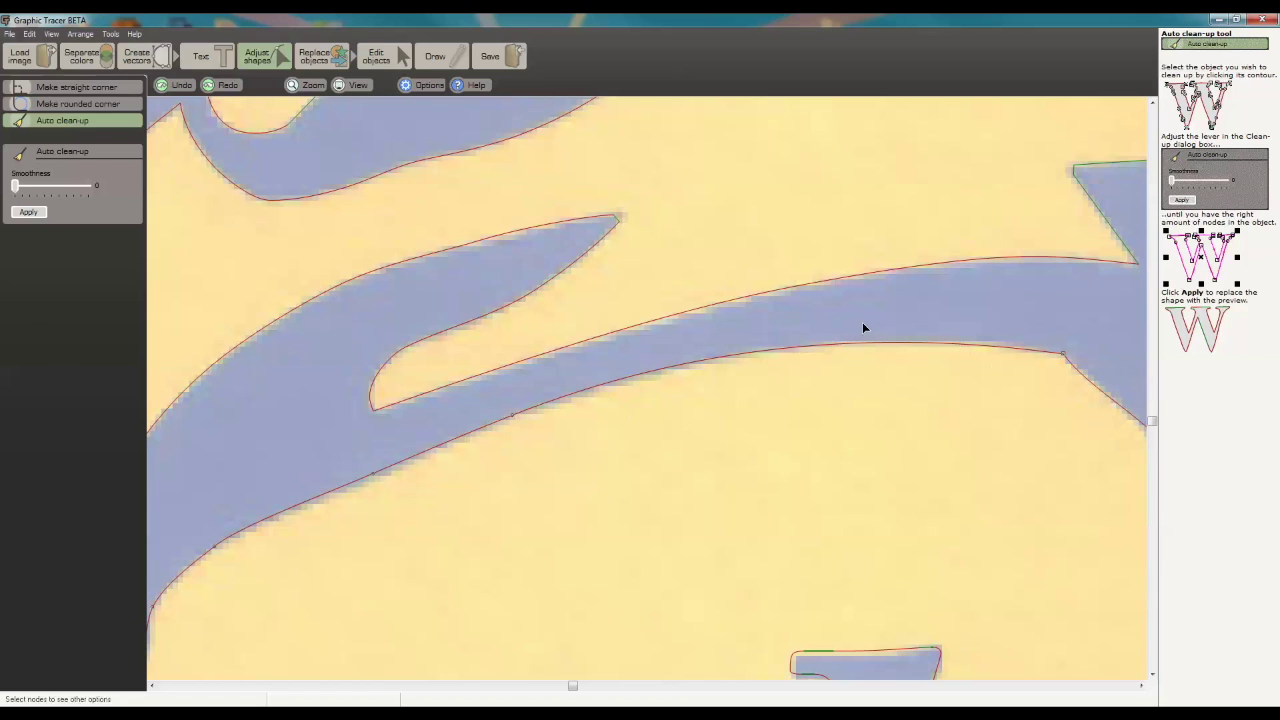
scroll(850, 417, "down", 5)
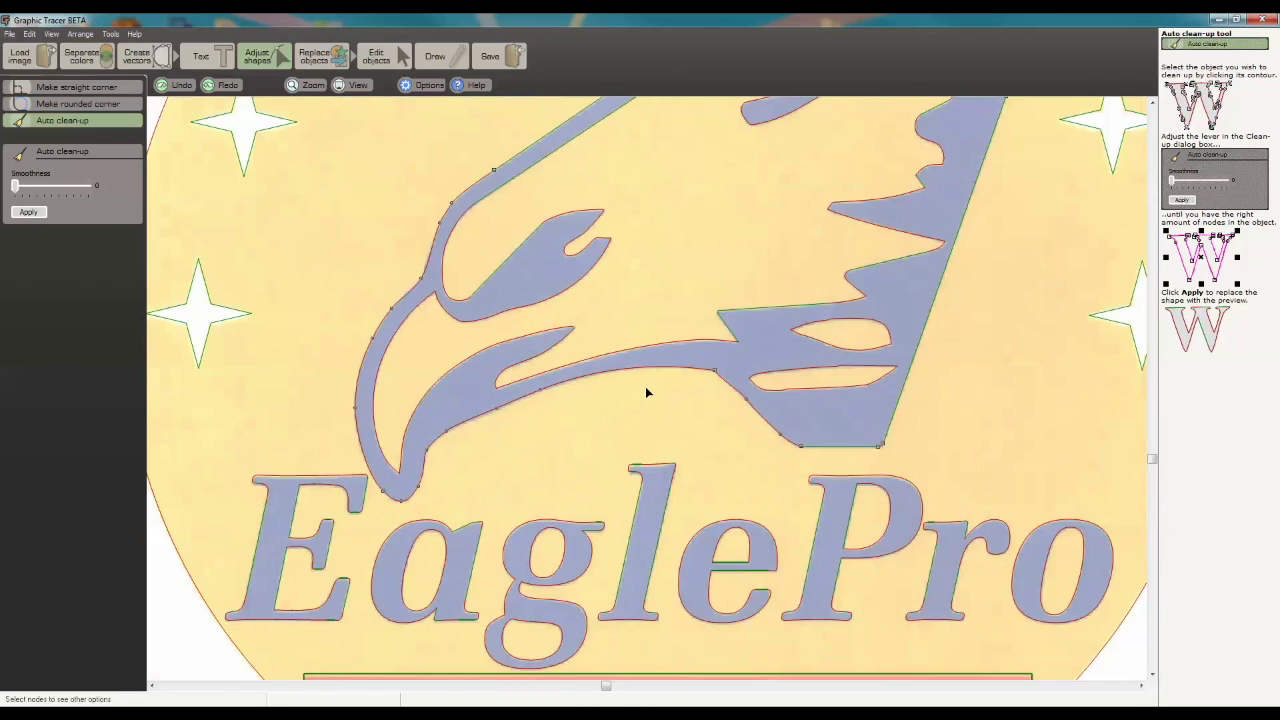
Join the two nodes at the eagle's lower corner above 'Pr' into one sharp corner node
scroll(788, 425, "up", 5)
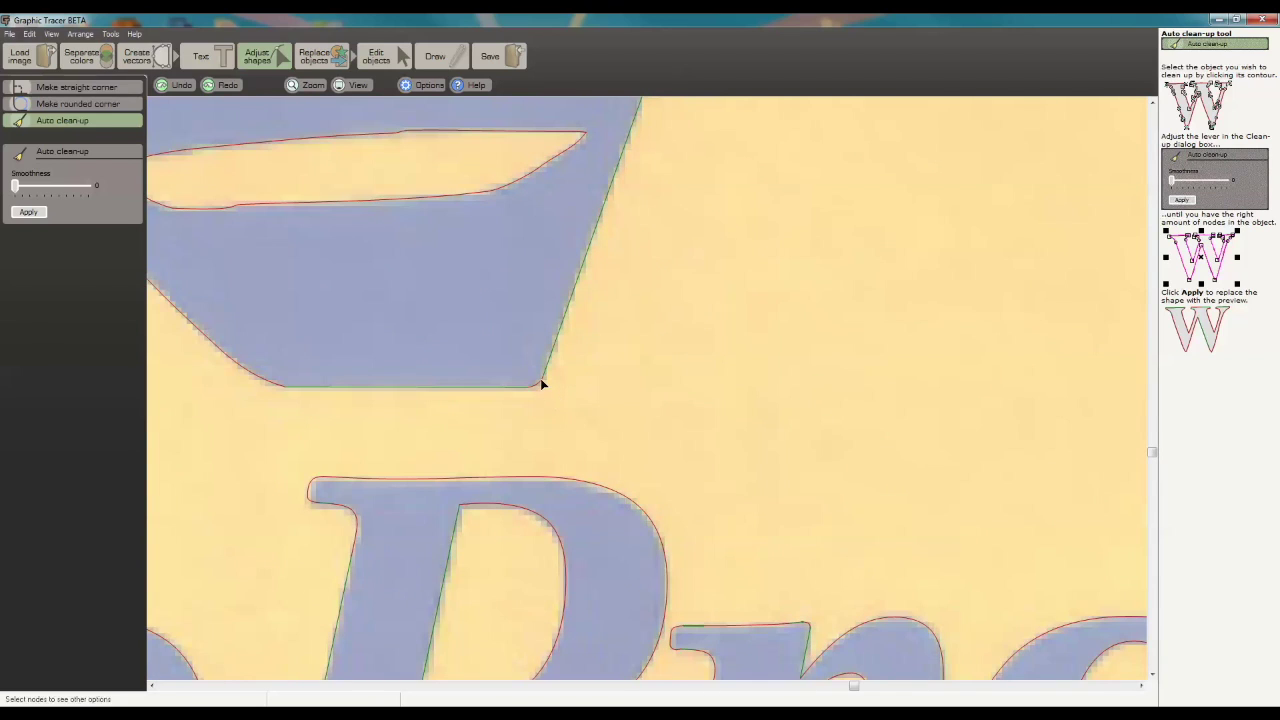
left_click_drag(556, 369, 508, 401)
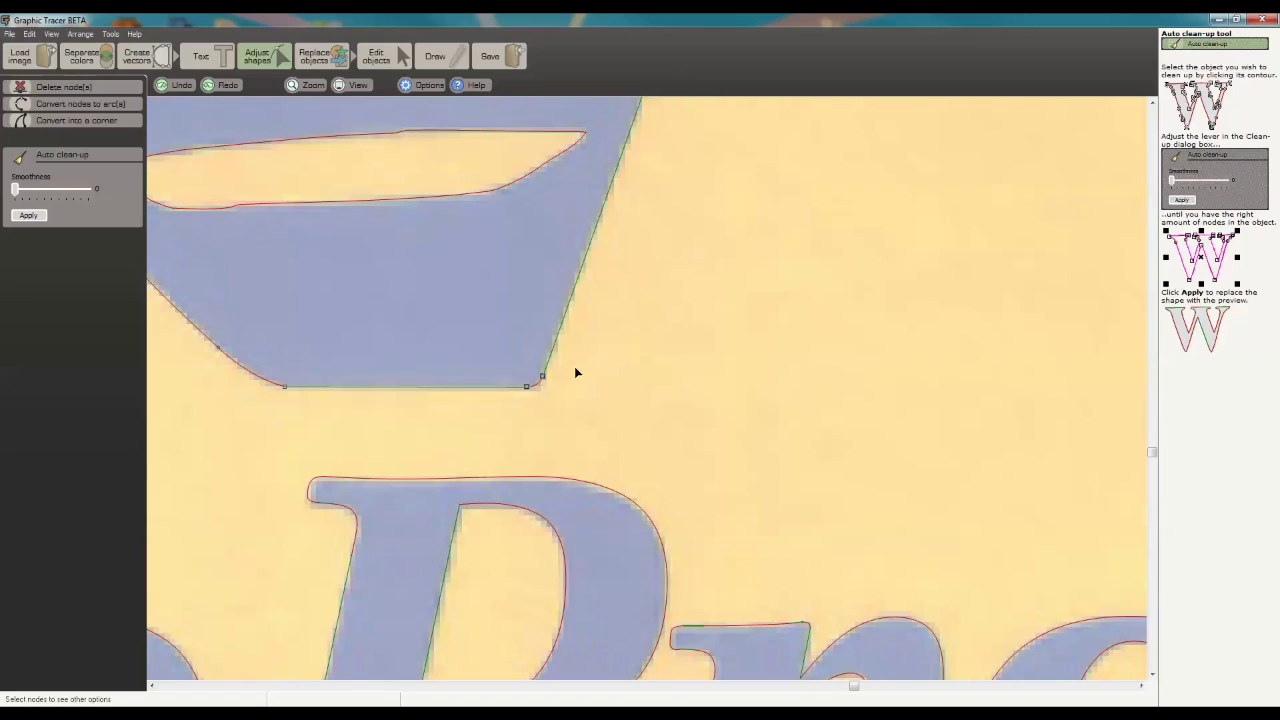
left_click(64, 120)
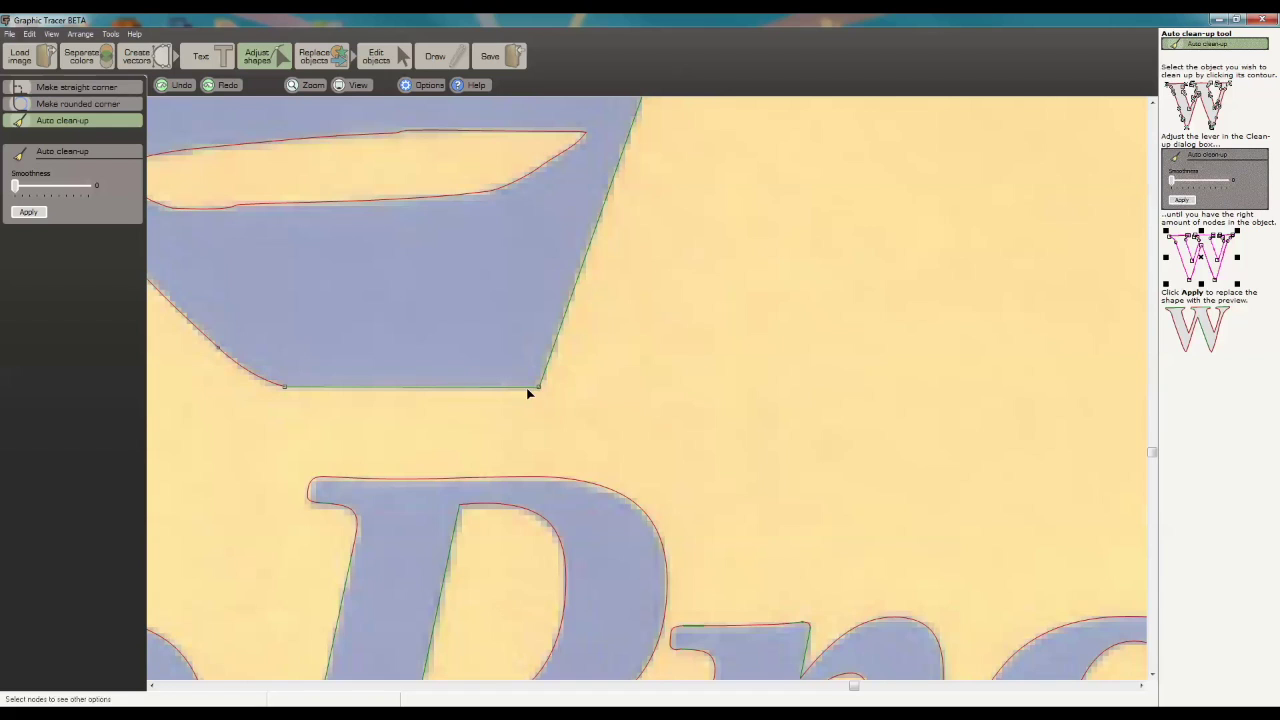
Zoom back out to the whole EaglePro logo and finish the node clean-up
scroll(660, 380, "down", 3)
scroll(645, 392, "down", 4)
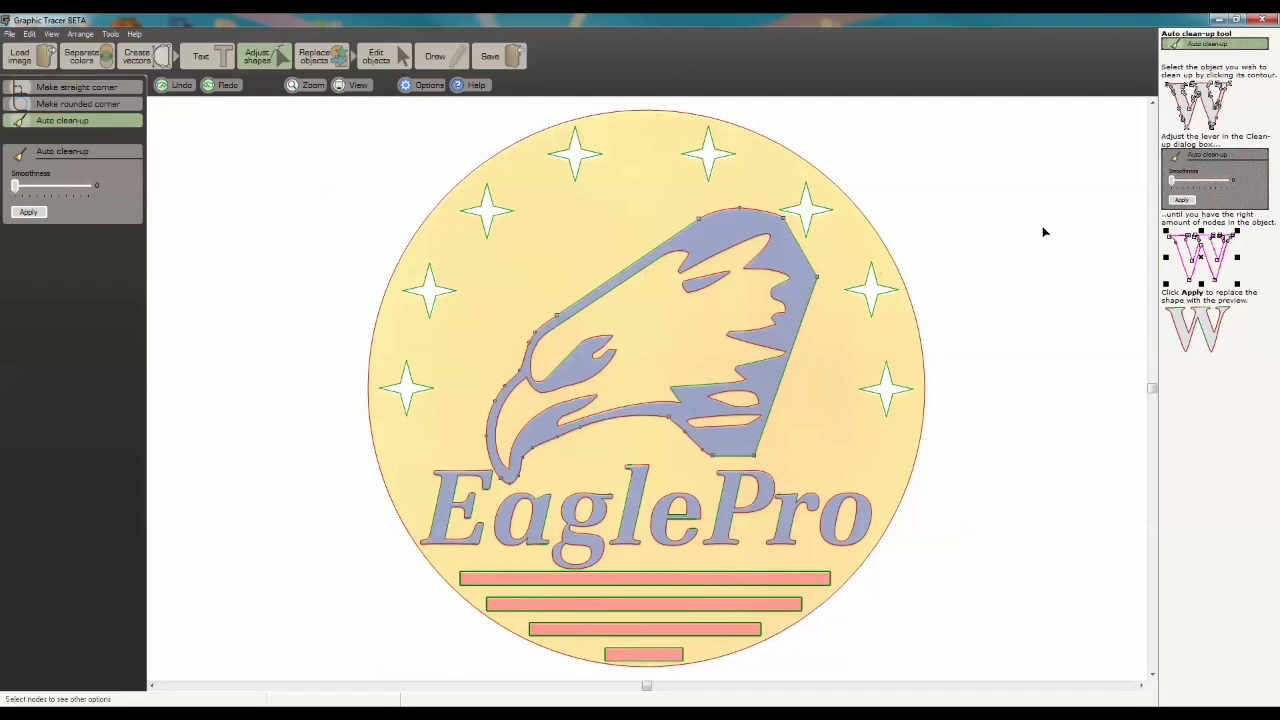
left_click(948, 237)
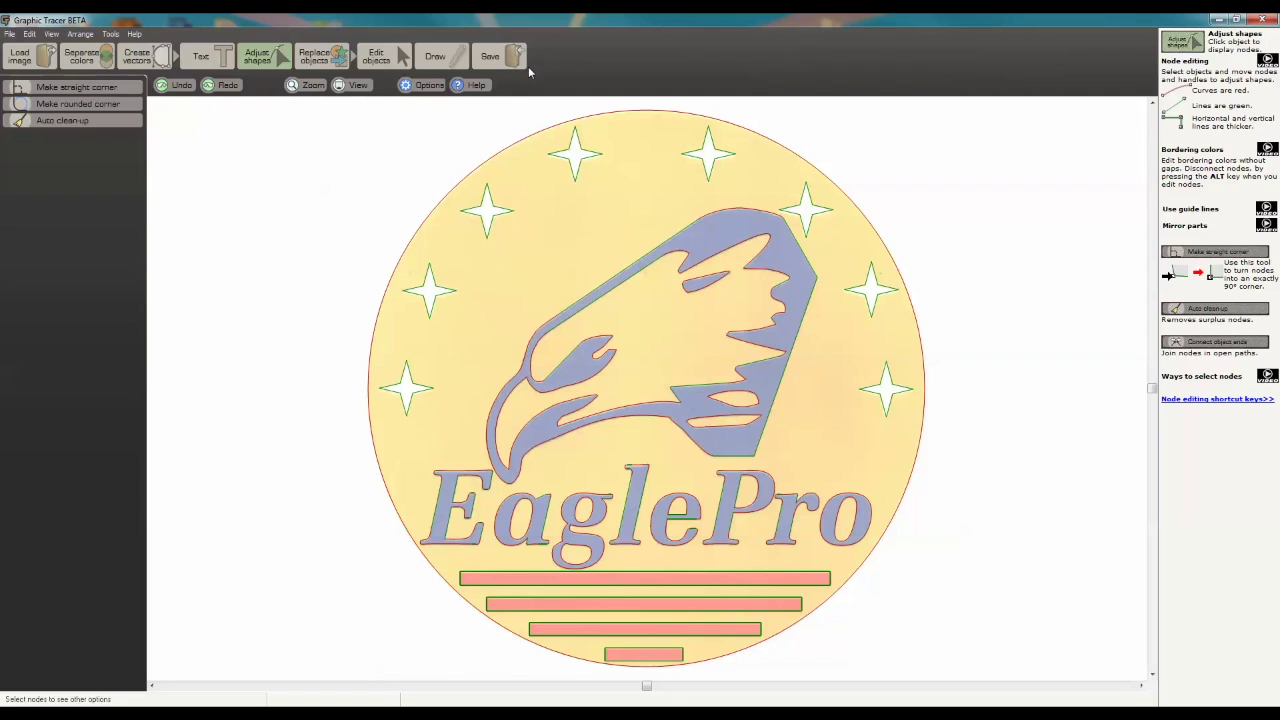
Show the save and export options, keeping the ClikLink target as To Adobe Illustrator CC 64
left_click(500, 60)
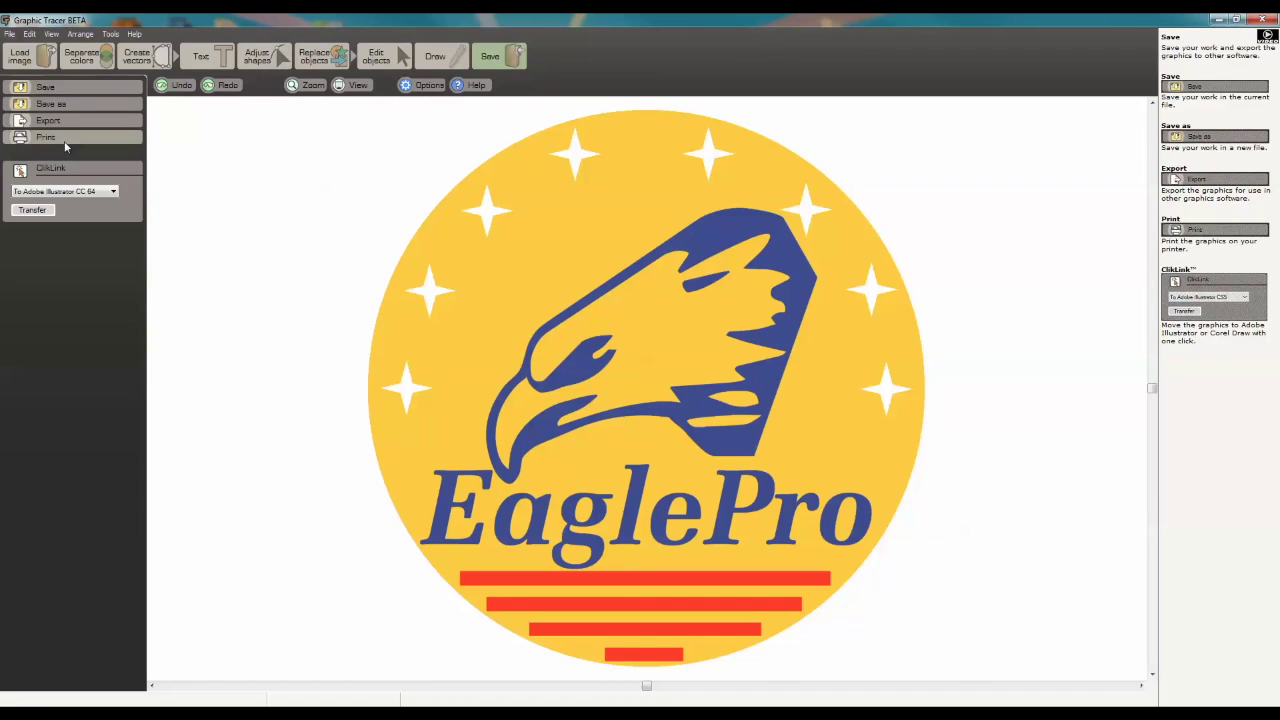
left_click(61, 194)
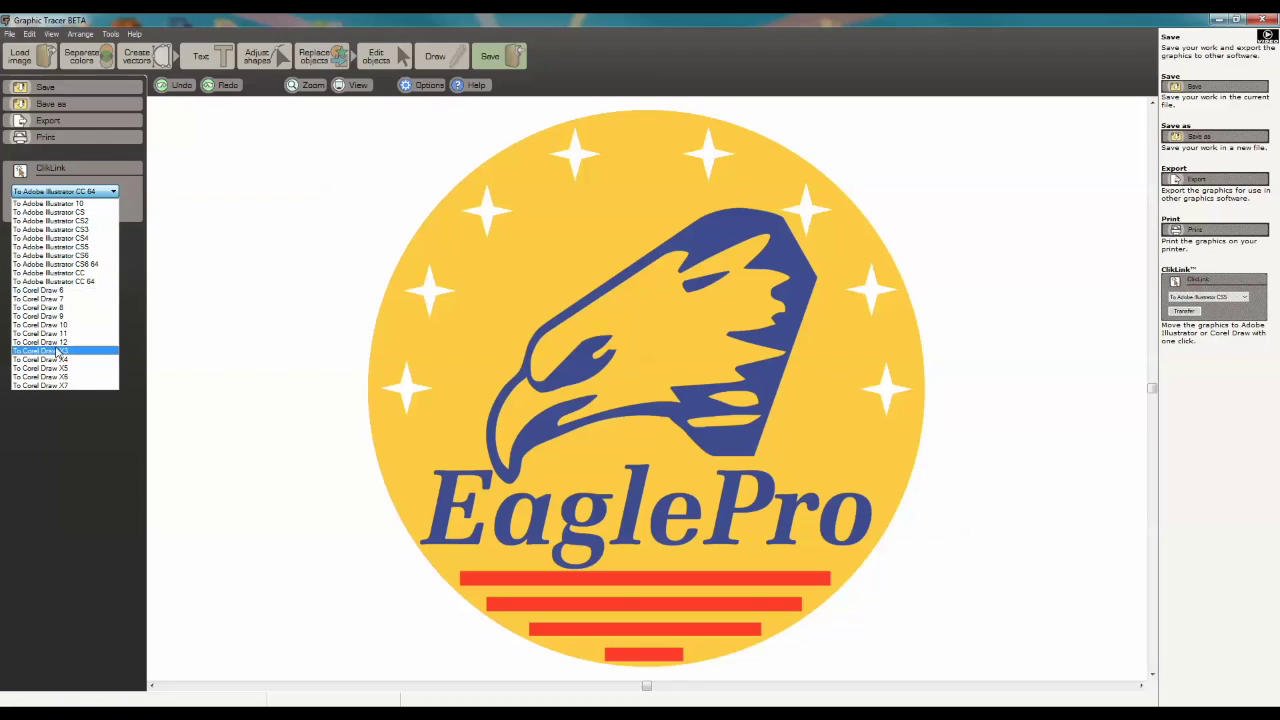
left_click(341, 220)
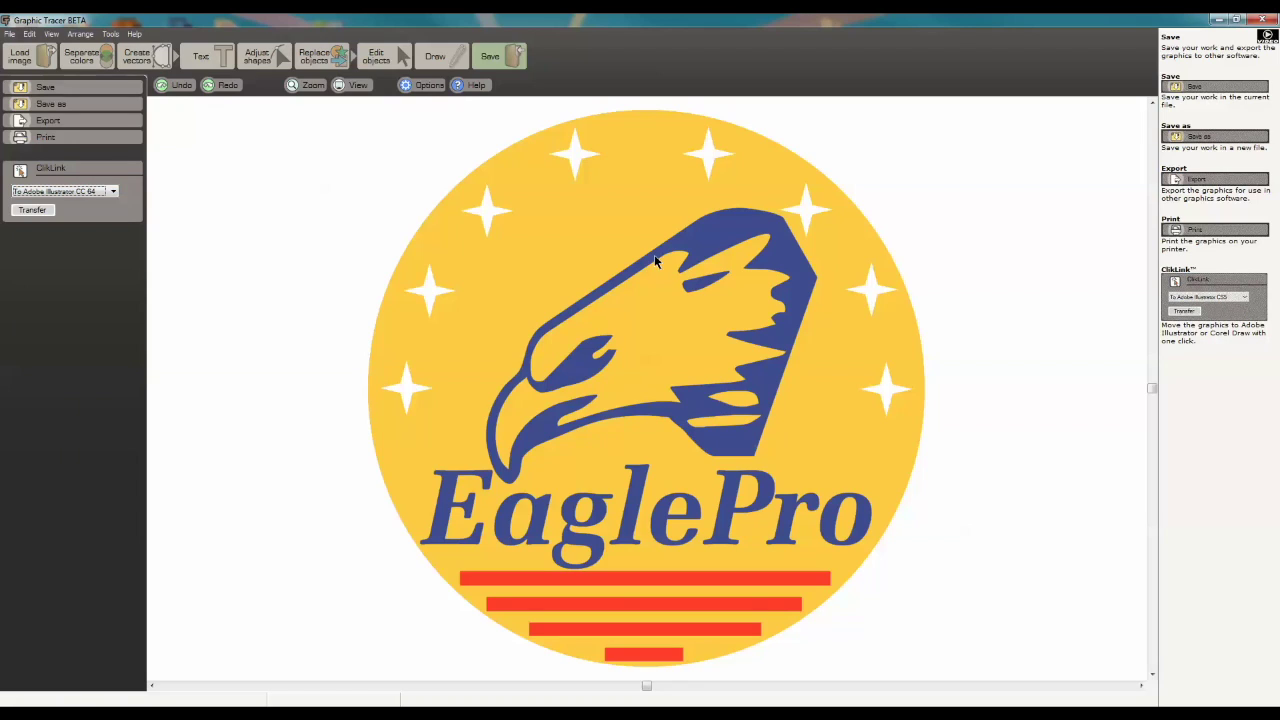